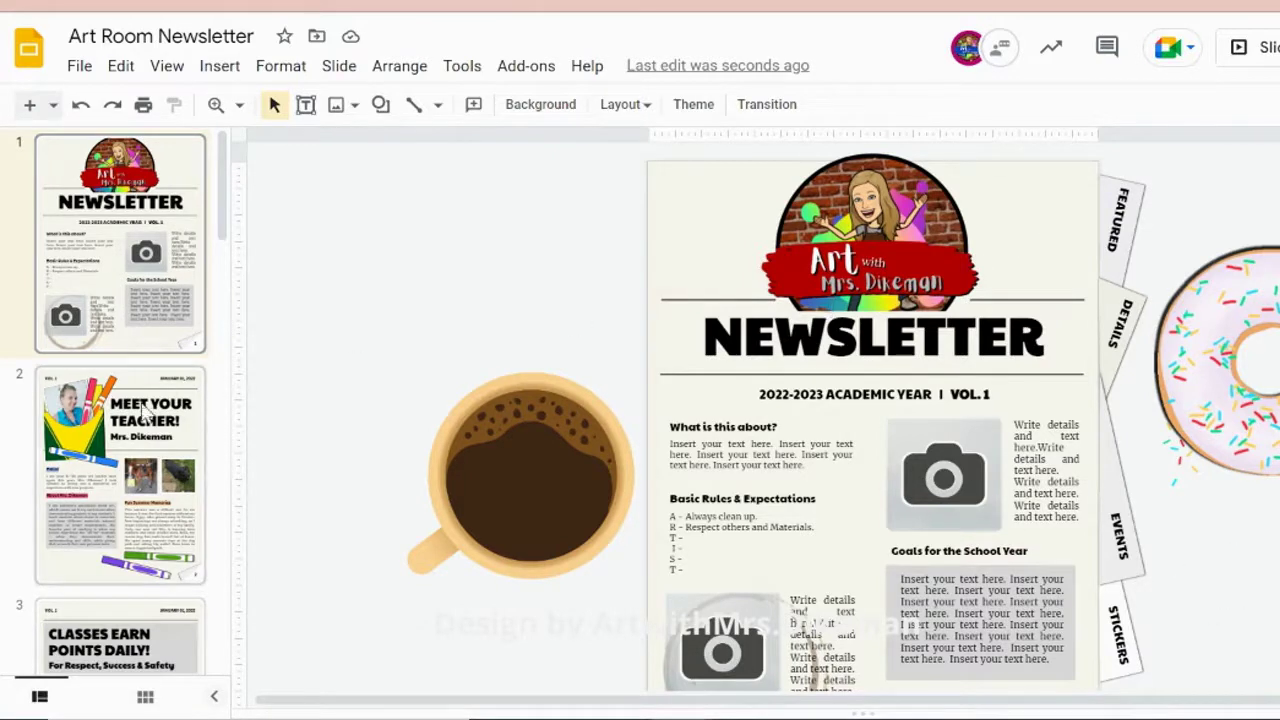
{"action": "left_click", "coordinate": [127, 432]}
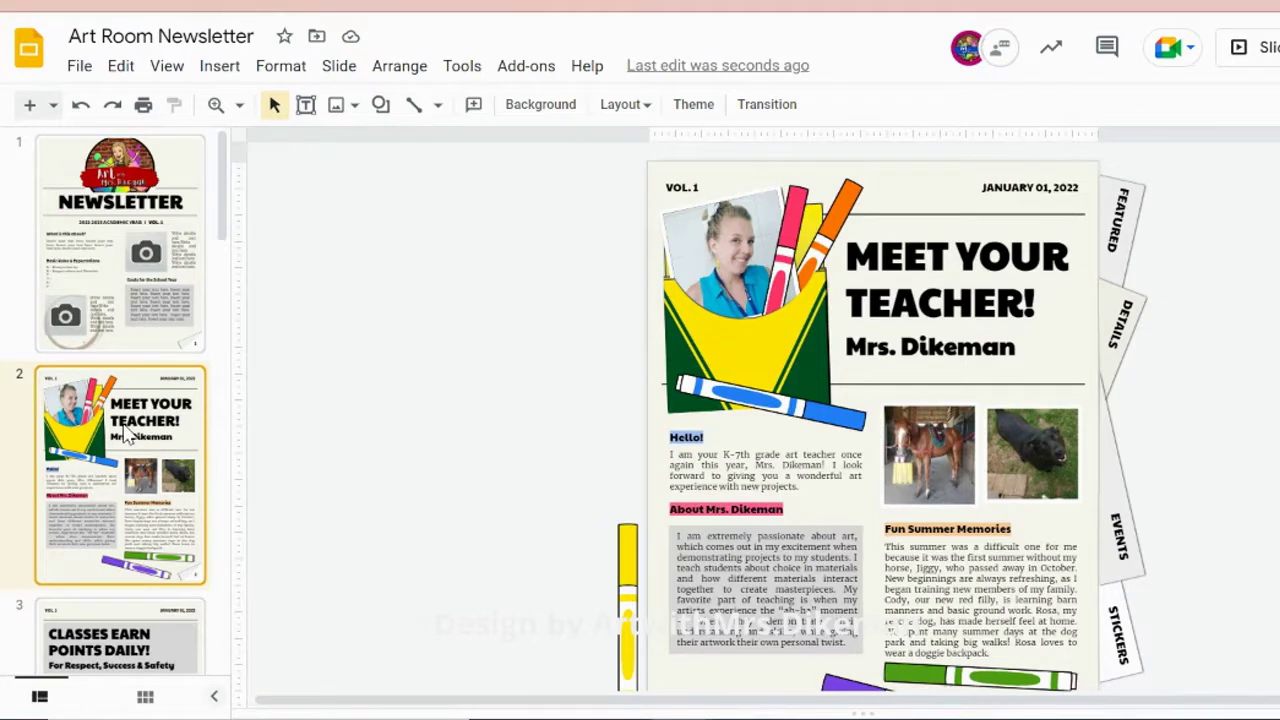
{"action": "left_click", "coordinate": [140, 318]}
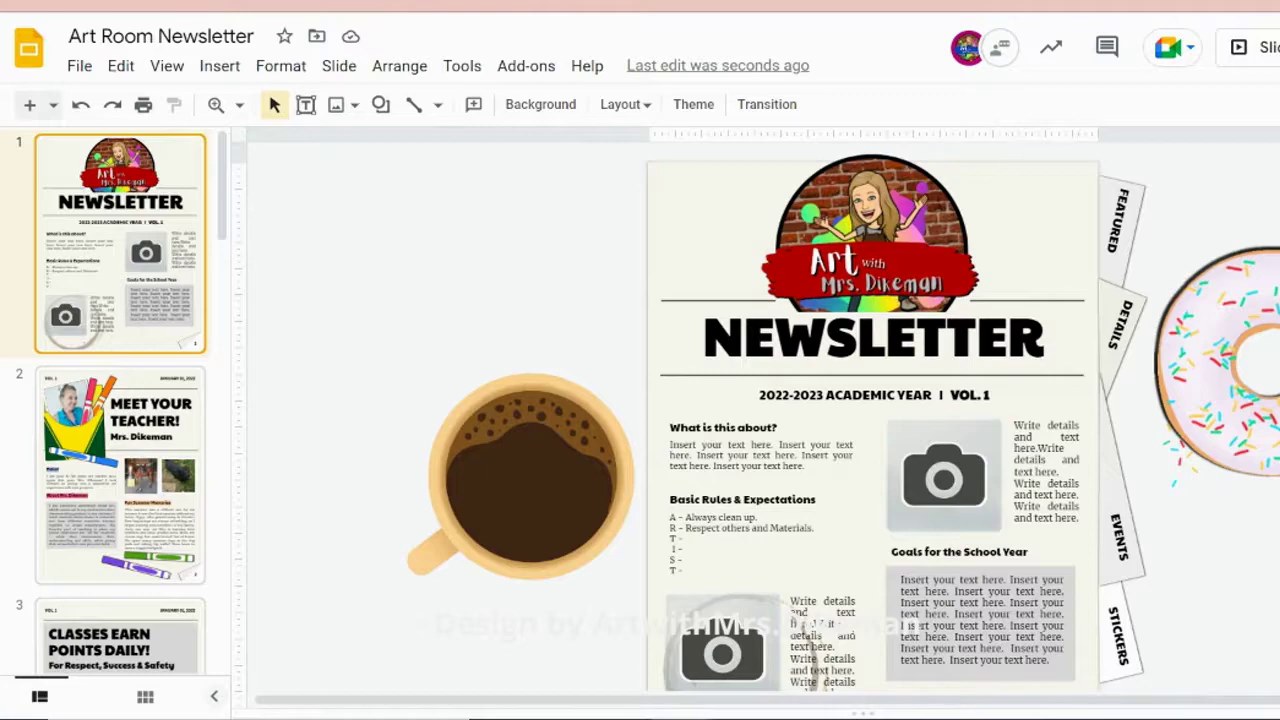
Set the newsletter's general access to Viewer for anyone with the link and copy the sharing link
{"action": "left_click", "coordinate": [1276, 47]}
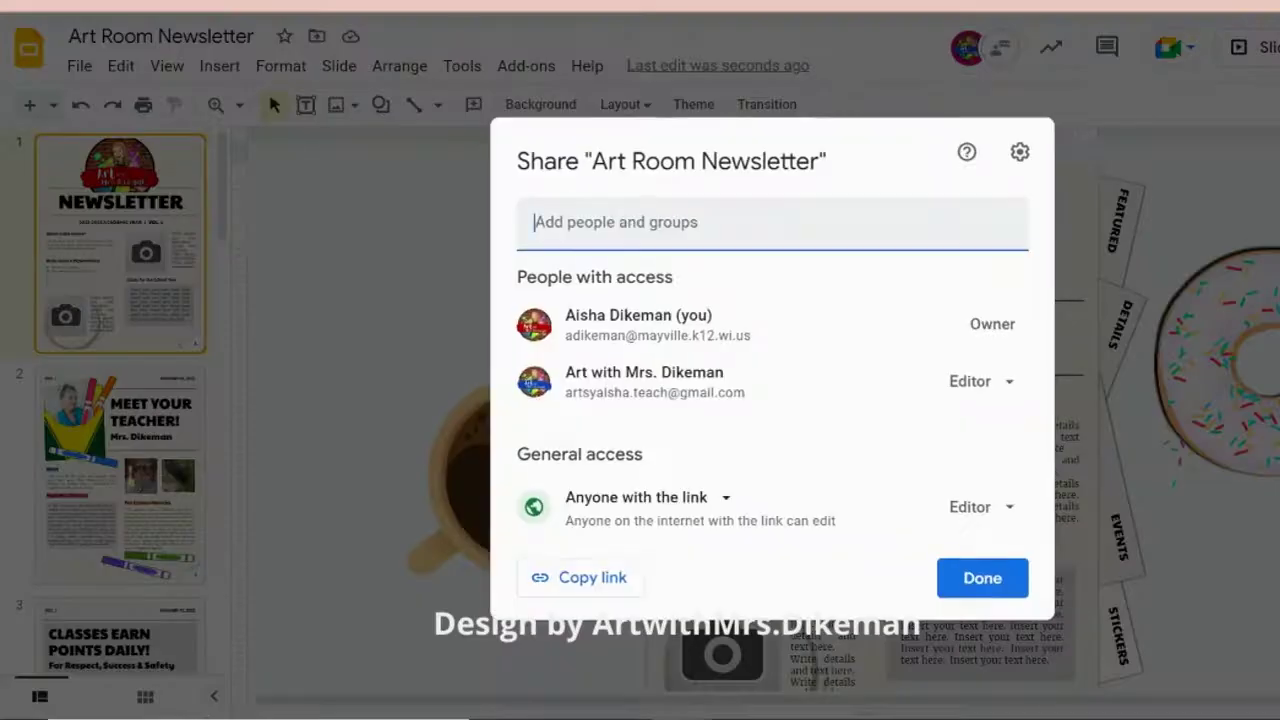
{"action": "left_click", "coordinate": [982, 510]}
{"action": "left_click", "coordinate": [1034, 364]}
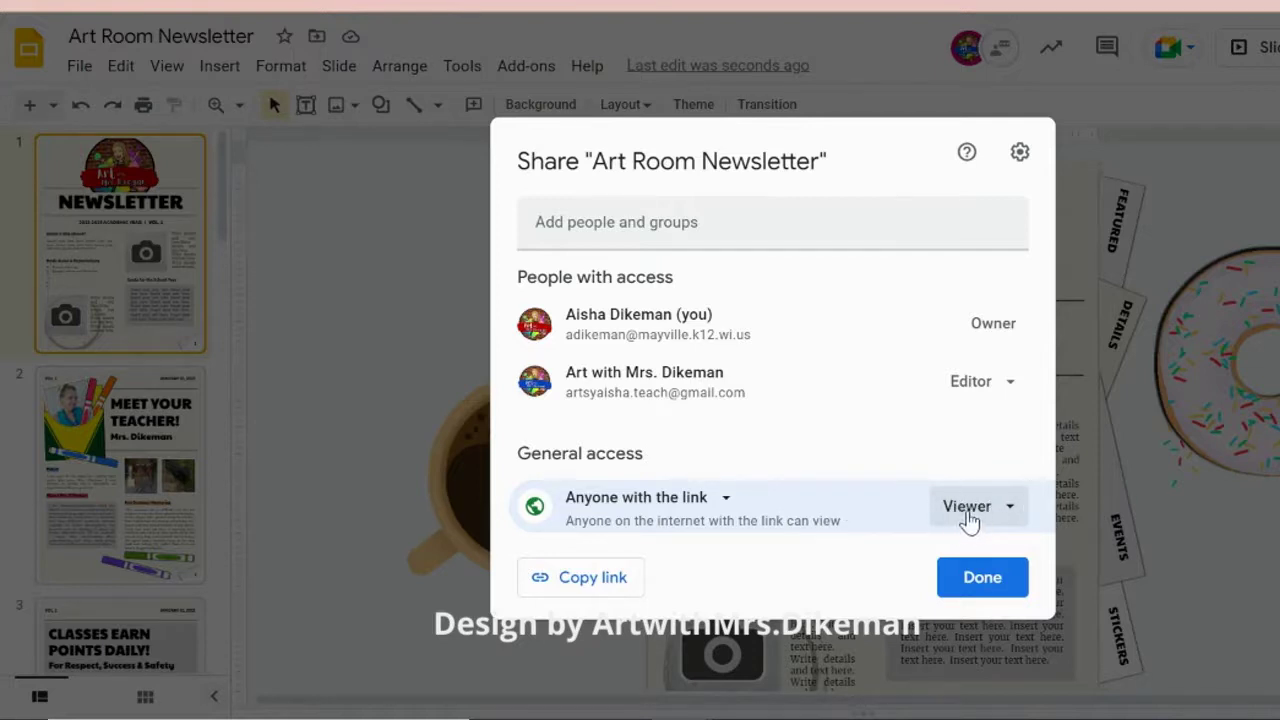
{"action": "left_click", "coordinate": [567, 582]}
Open the shared newsletter link in a guest browser profile and look through its first three pages
{"action": "left_click", "coordinate": [1262, 4]}
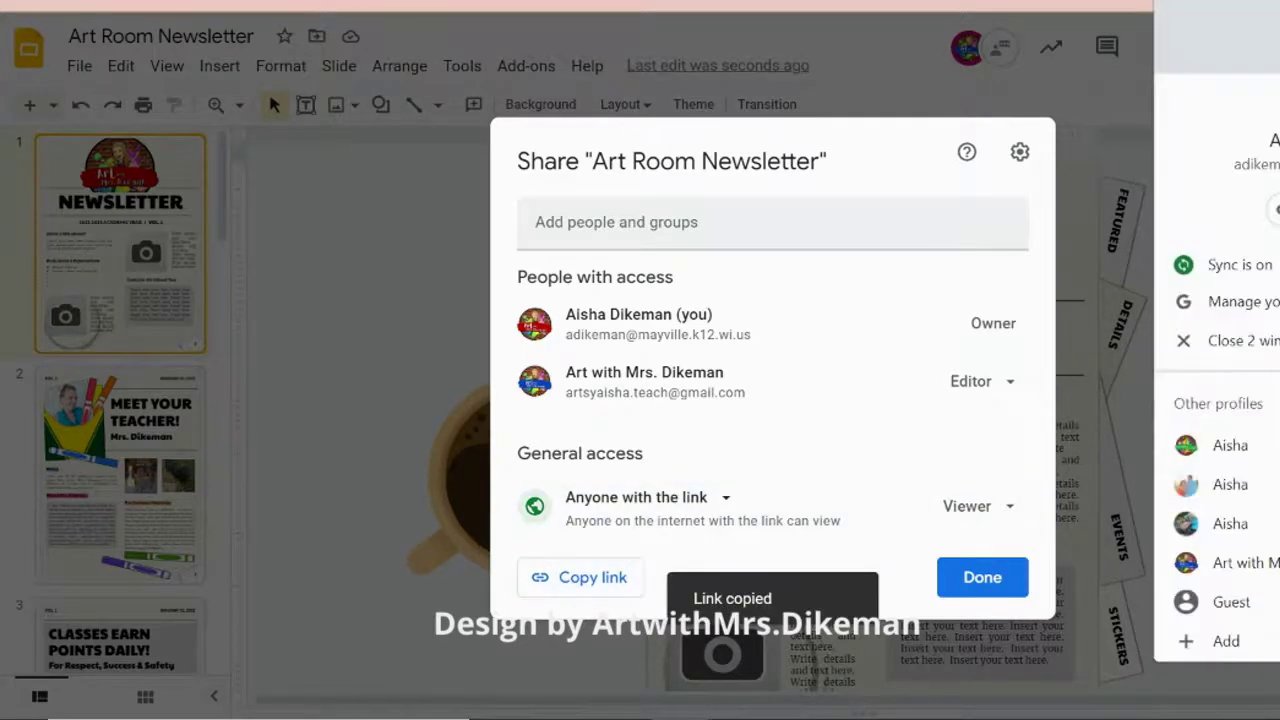
{"action": "left_click", "coordinate": [1233, 602]}
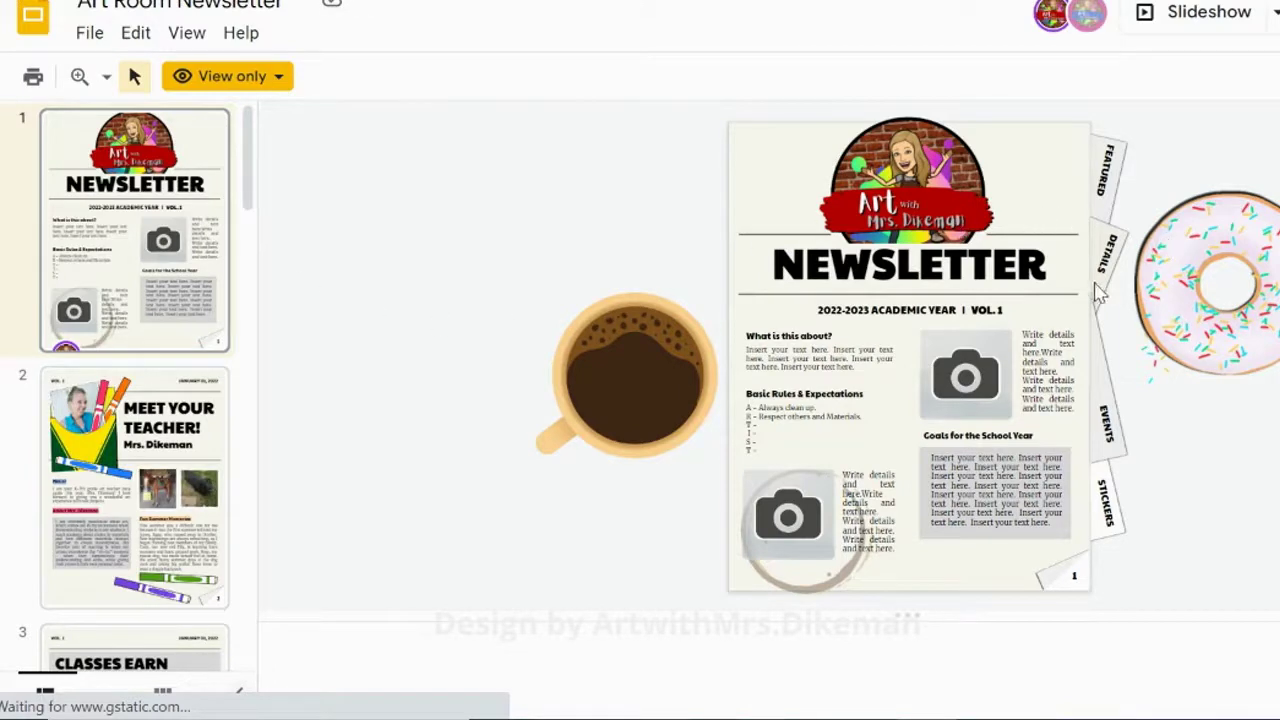
{"action": "left_click", "coordinate": [183, 462]}
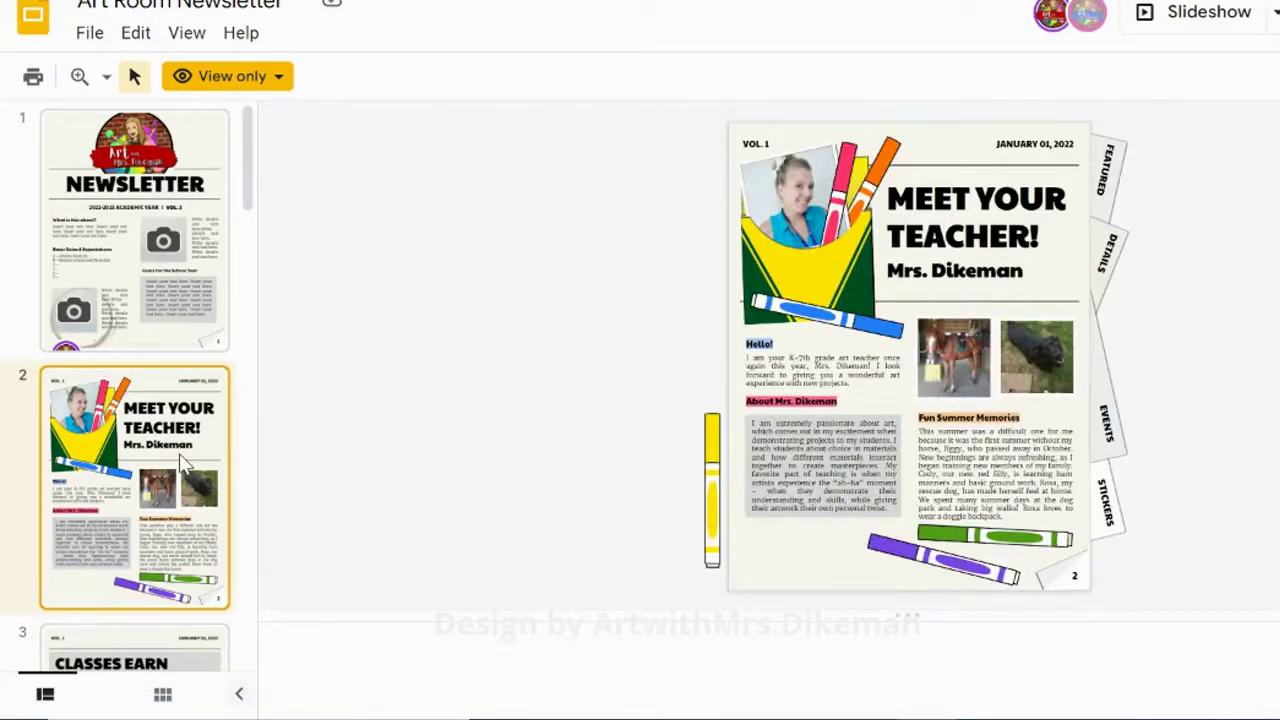
{"action": "left_click", "coordinate": [135, 665]}
{"action": "scroll", "coordinate": [135, 400], "scroll_direction": "up", "scroll_amount": 3}
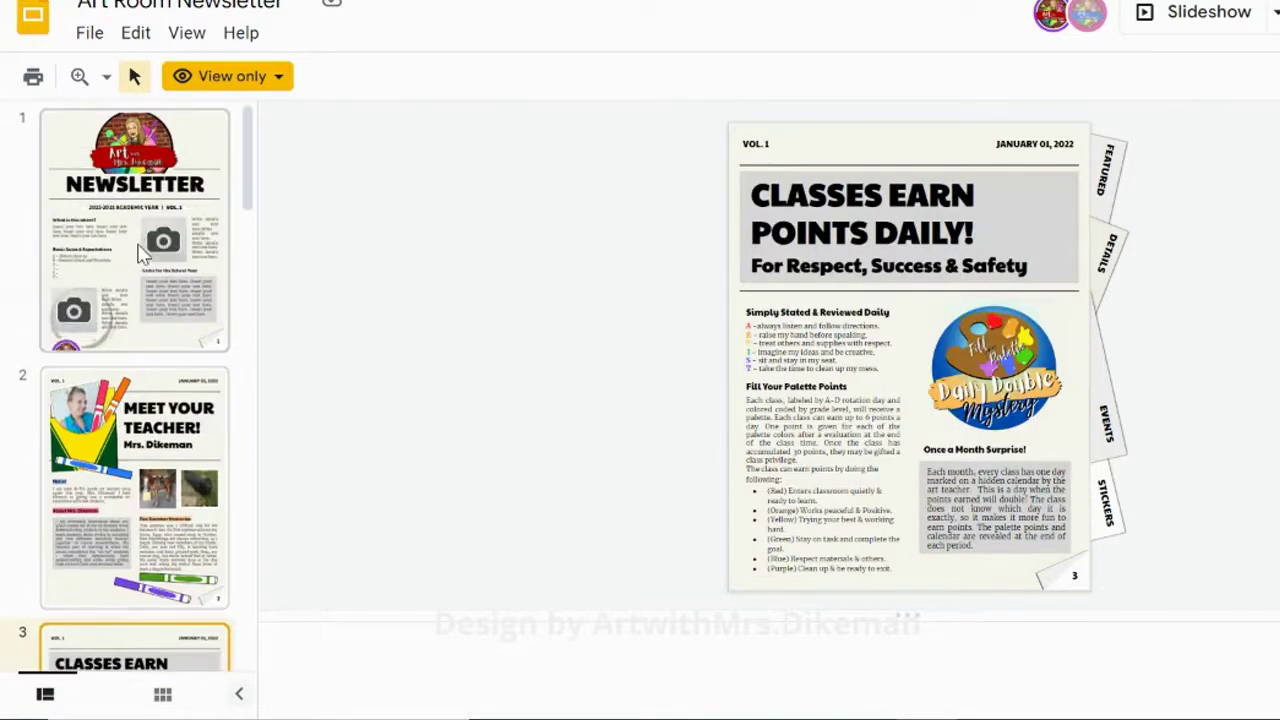
{"action": "left_click", "coordinate": [135, 230]}
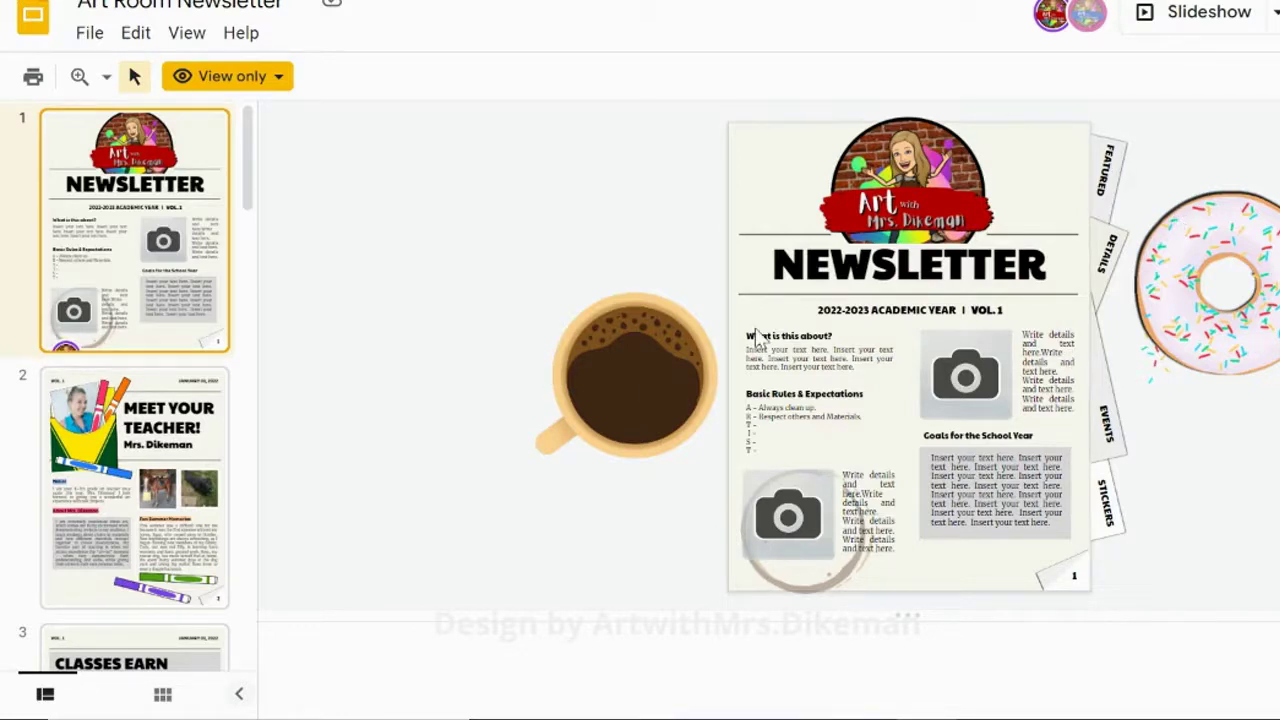
Test the Details side tab by following its link to slide 8, and return to the cover page
{"action": "mouse_move", "coordinate": [1105, 156]}
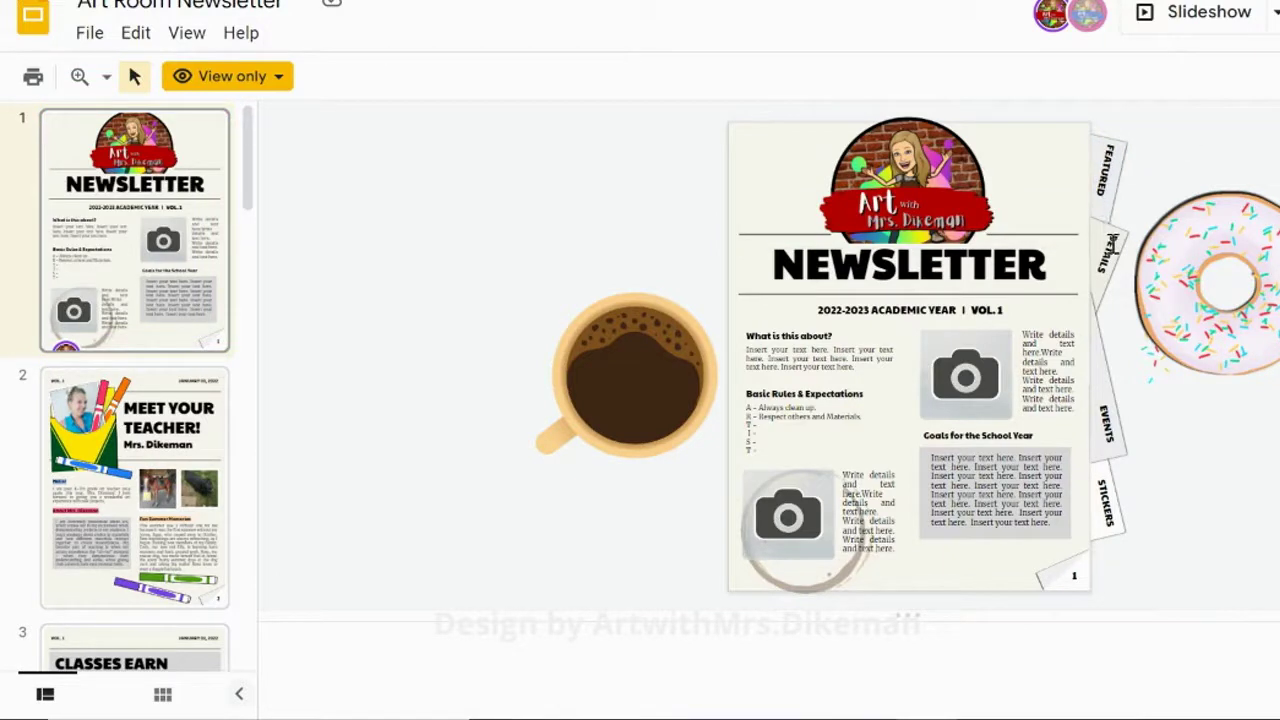
{"action": "mouse_move", "coordinate": [1110, 250]}
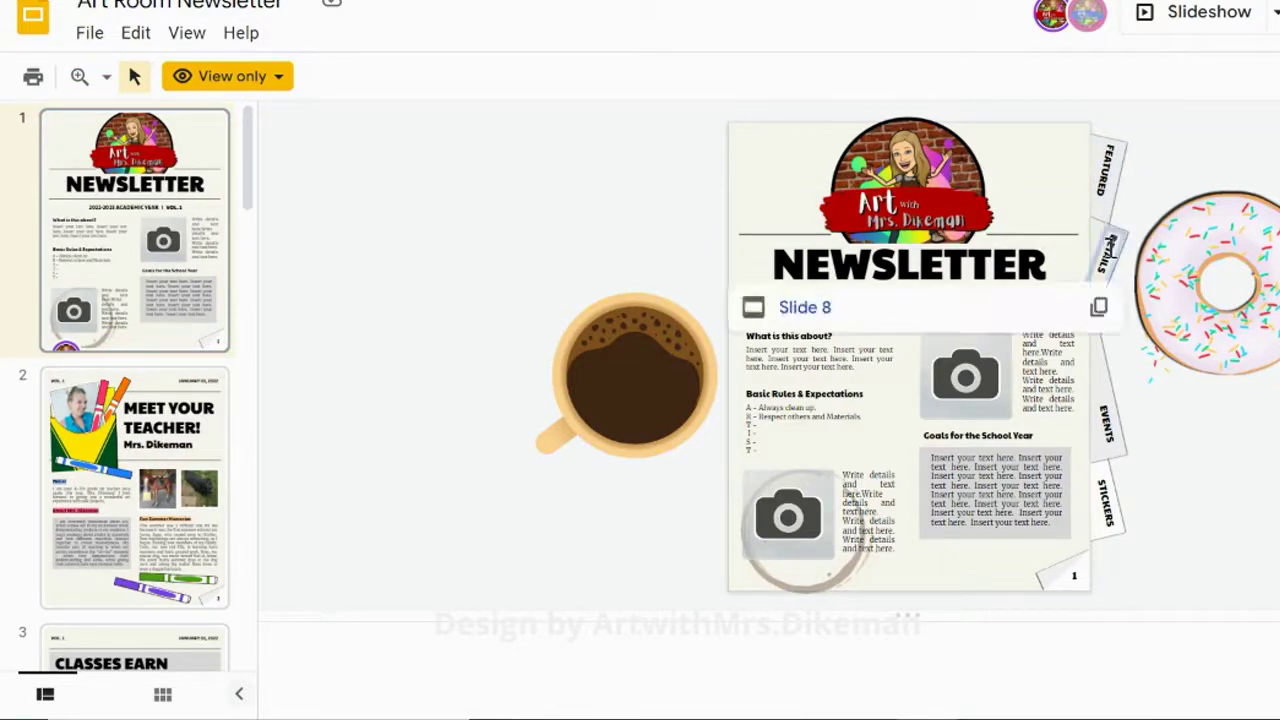
{"action": "left_click", "coordinate": [822, 310]}
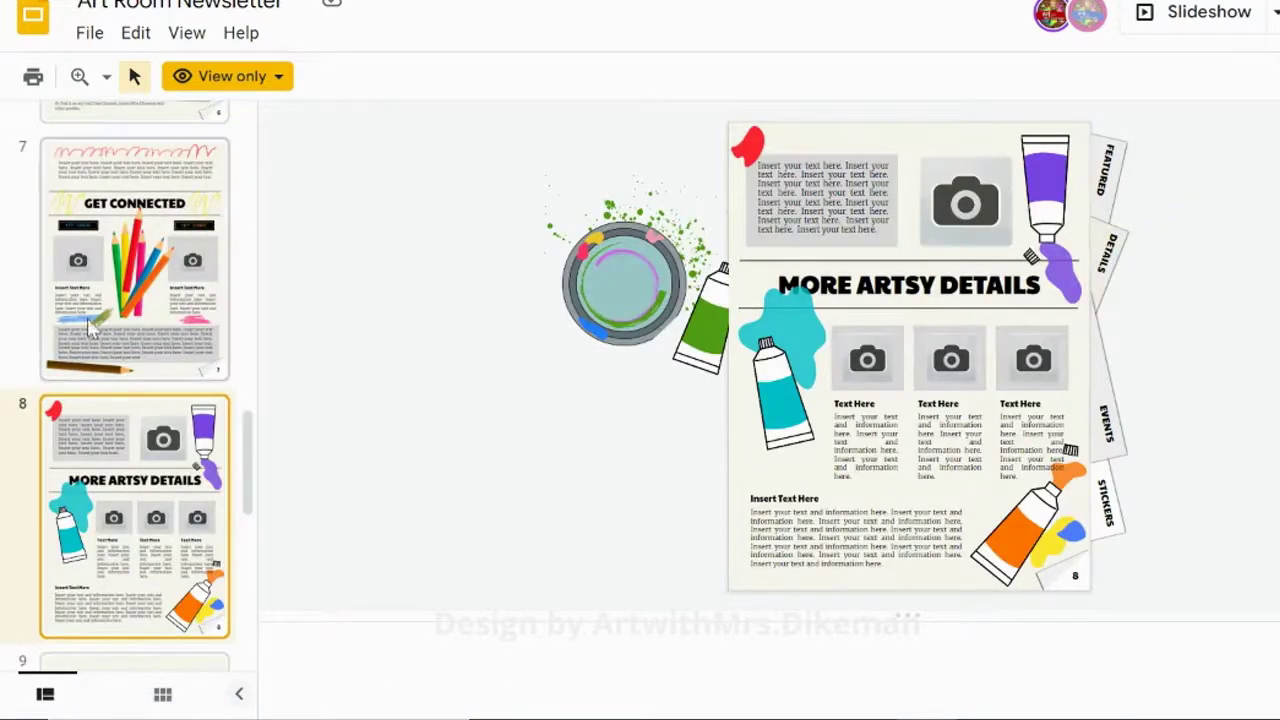
{"action": "scroll", "coordinate": [160, 238], "scroll_direction": "up", "scroll_amount": 15}
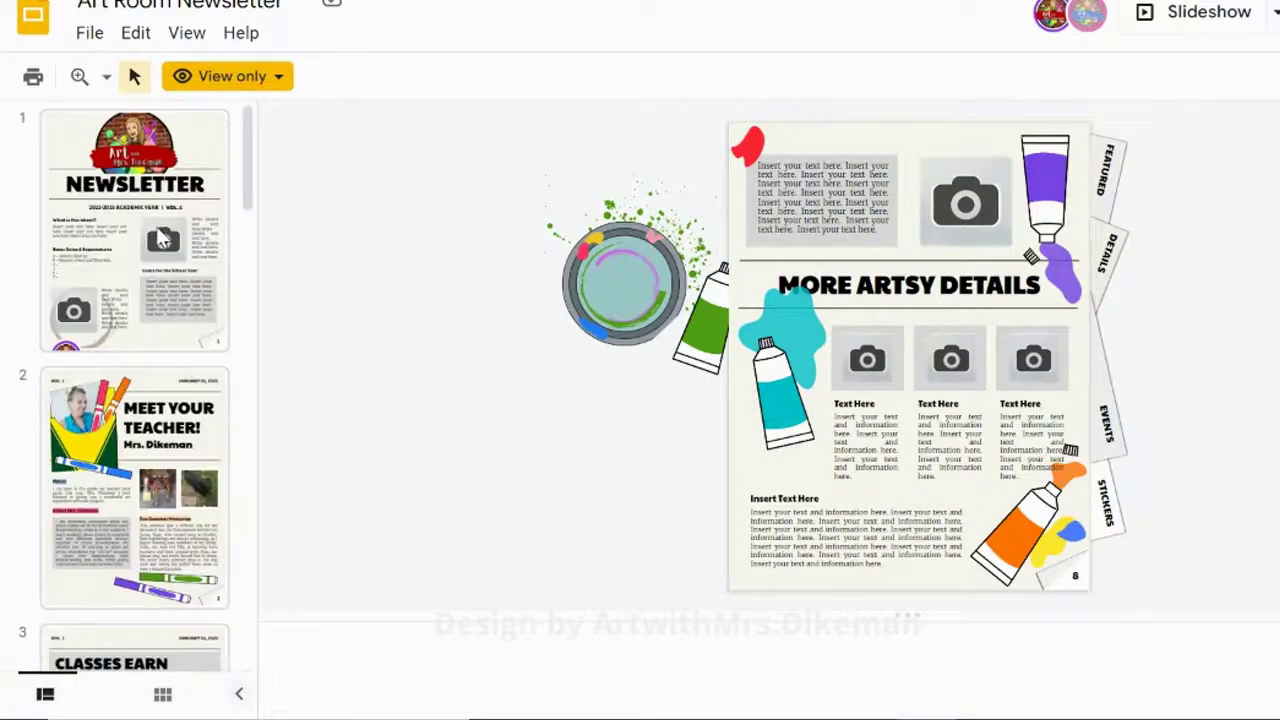
{"action": "left_click", "coordinate": [160, 238]}
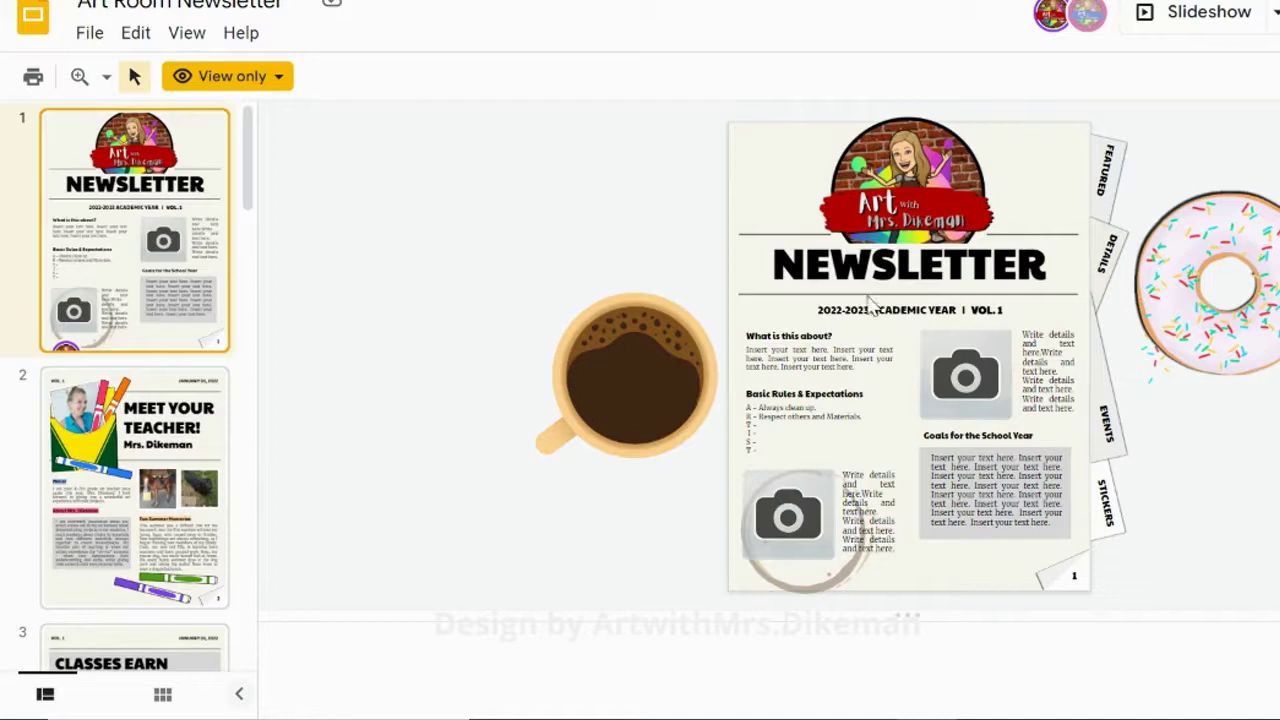
Examine the layout of the cover, the Meet Your Teacher page and the Classes Earn Points Daily page
{"action": "scroll", "coordinate": [880, 390], "scroll_direction": "down", "scroll_amount": 1}
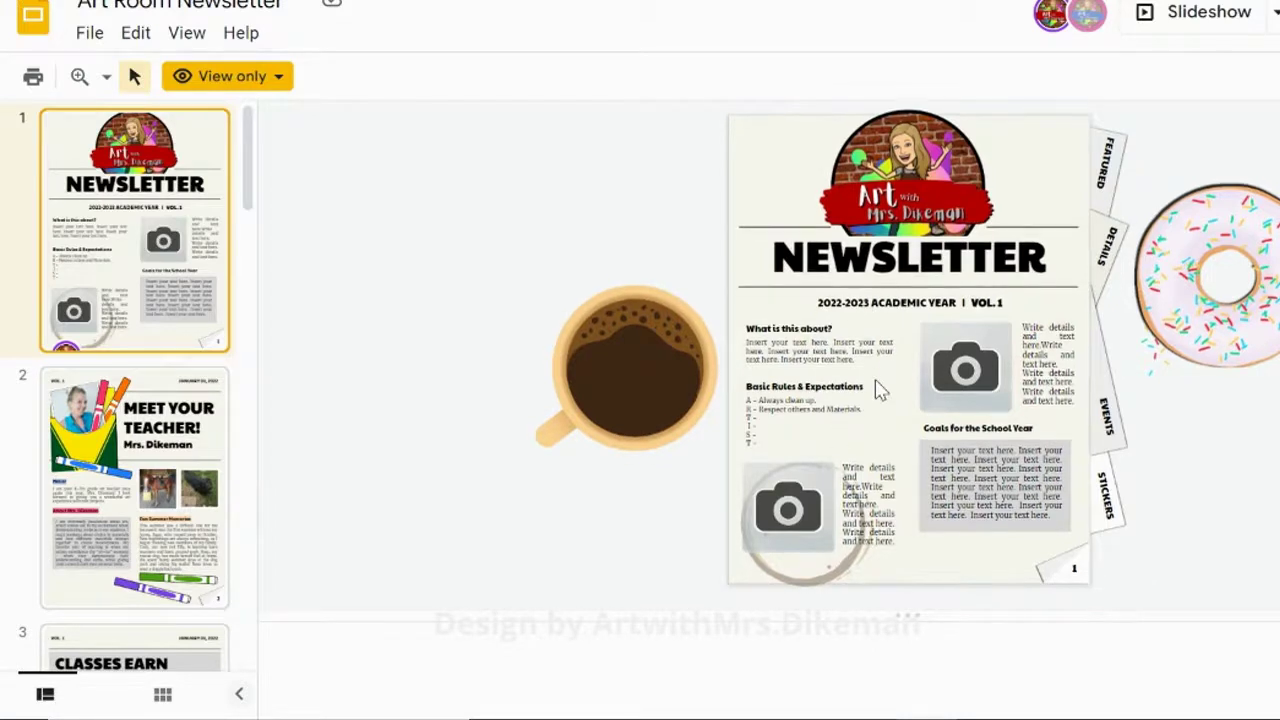
{"action": "scroll", "coordinate": [880, 390], "scroll_direction": "up", "scroll_amount": 2}
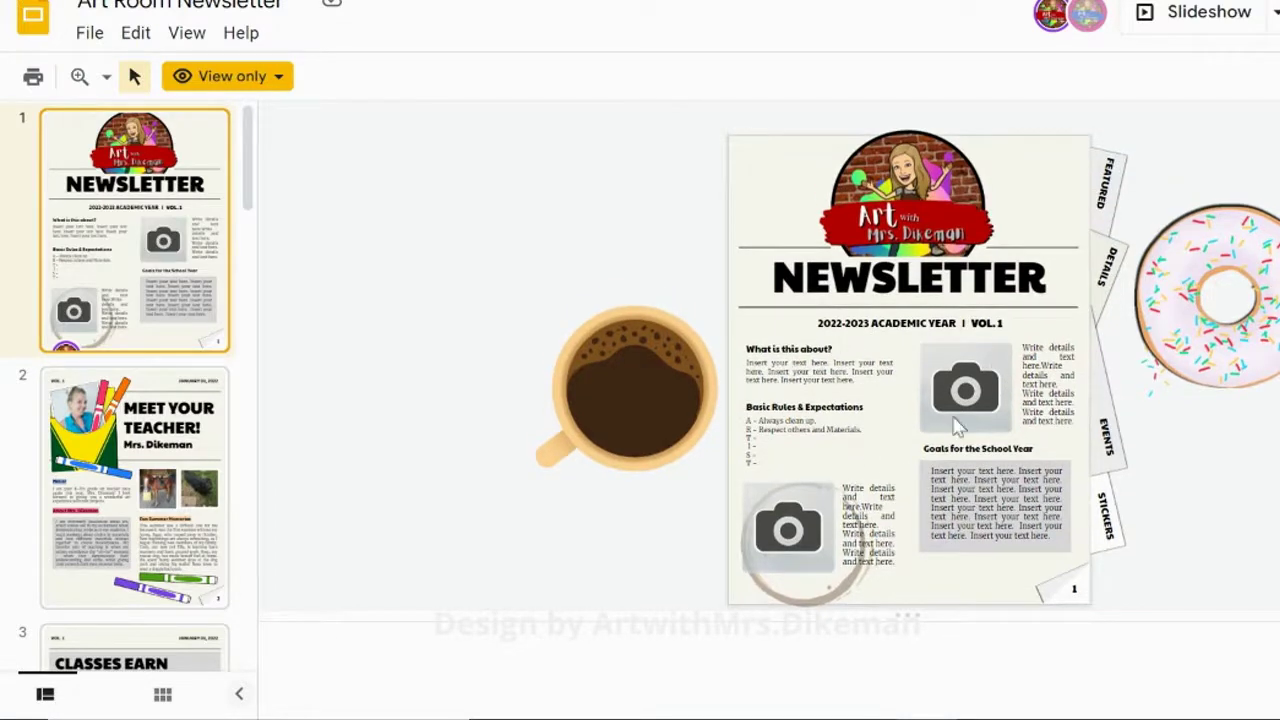
{"action": "left_click", "coordinate": [128, 428]}
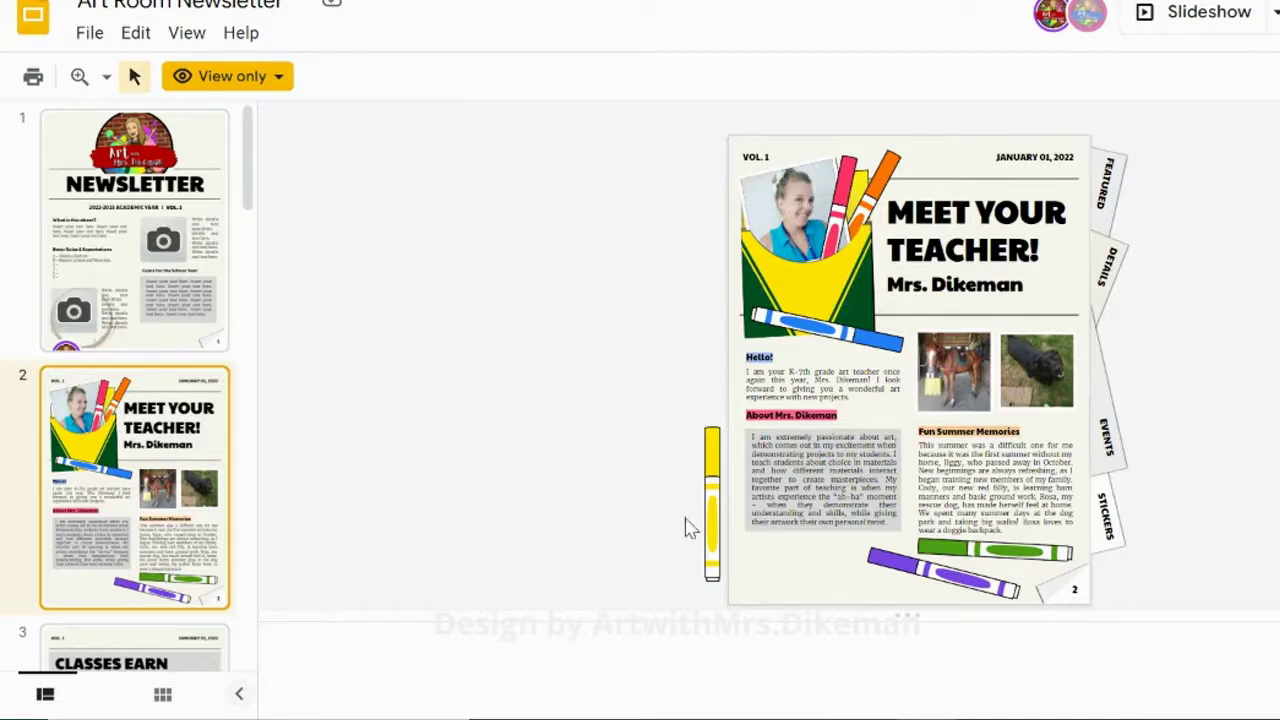
{"action": "scroll", "coordinate": [72, 515], "scroll_direction": "down", "scroll_amount": 3}
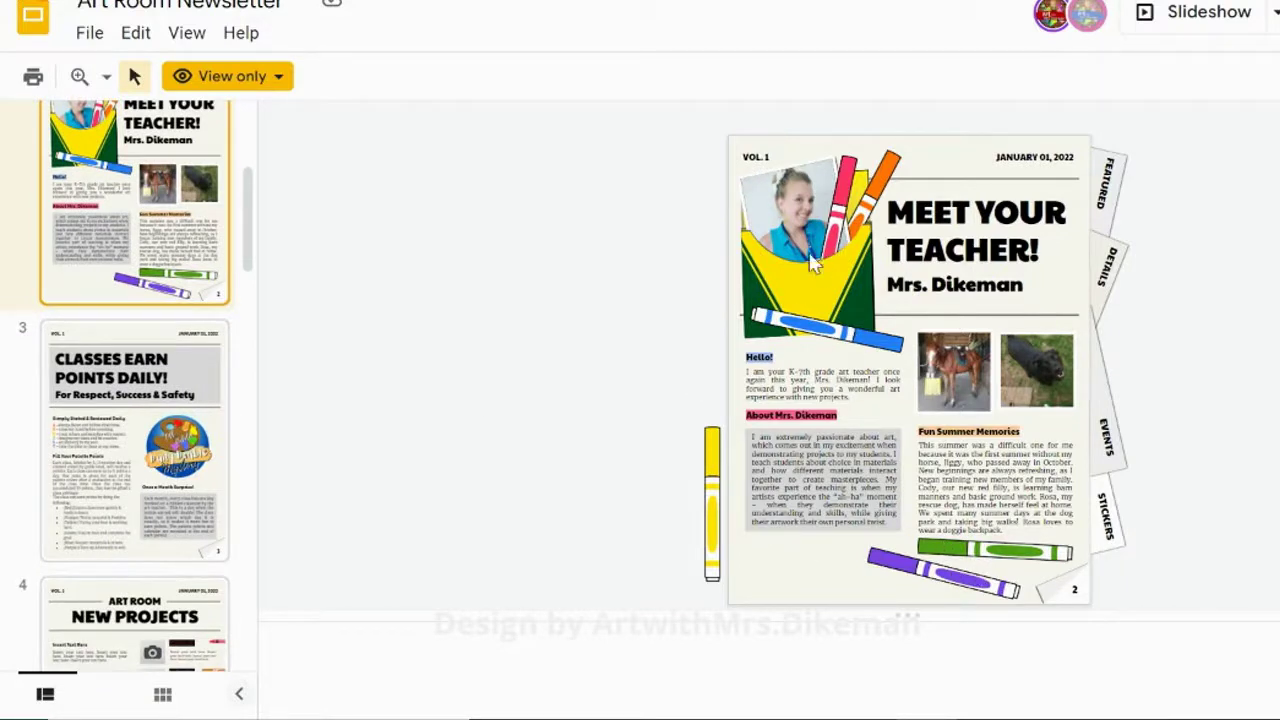
{"action": "left_click", "coordinate": [171, 500]}
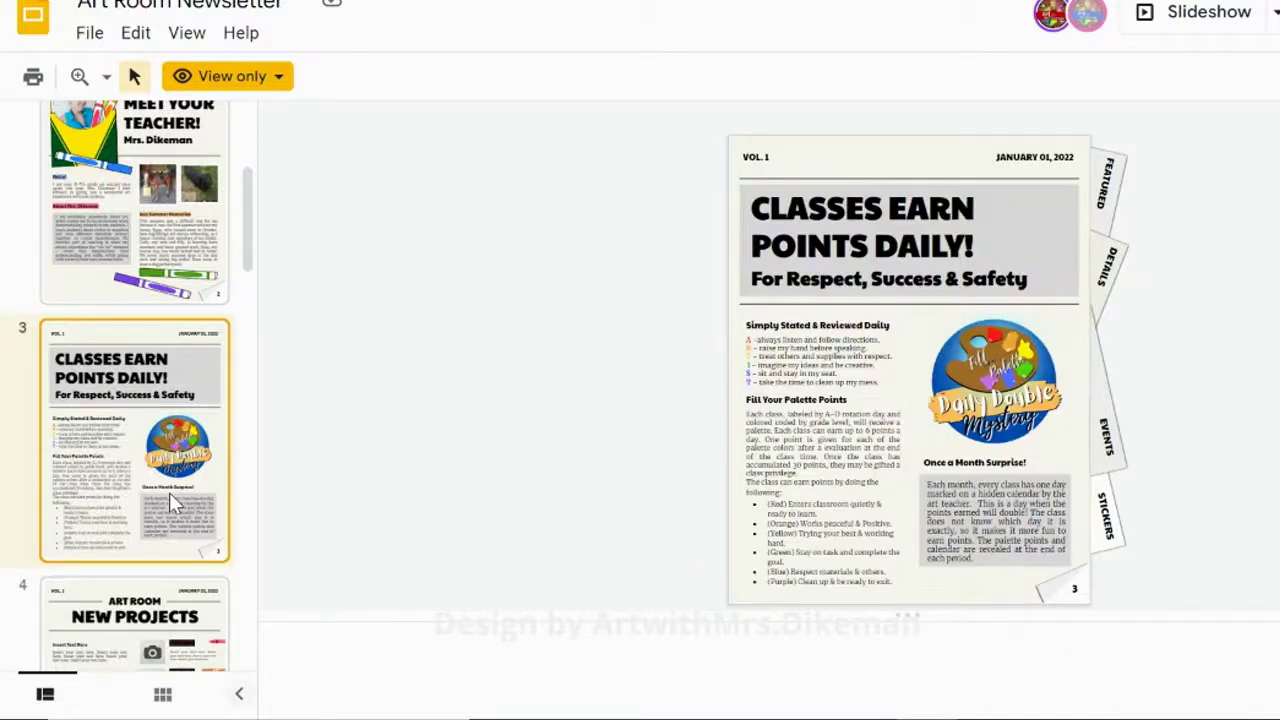
{"action": "scroll", "coordinate": [169, 492], "scroll_direction": "down", "scroll_amount": 3}
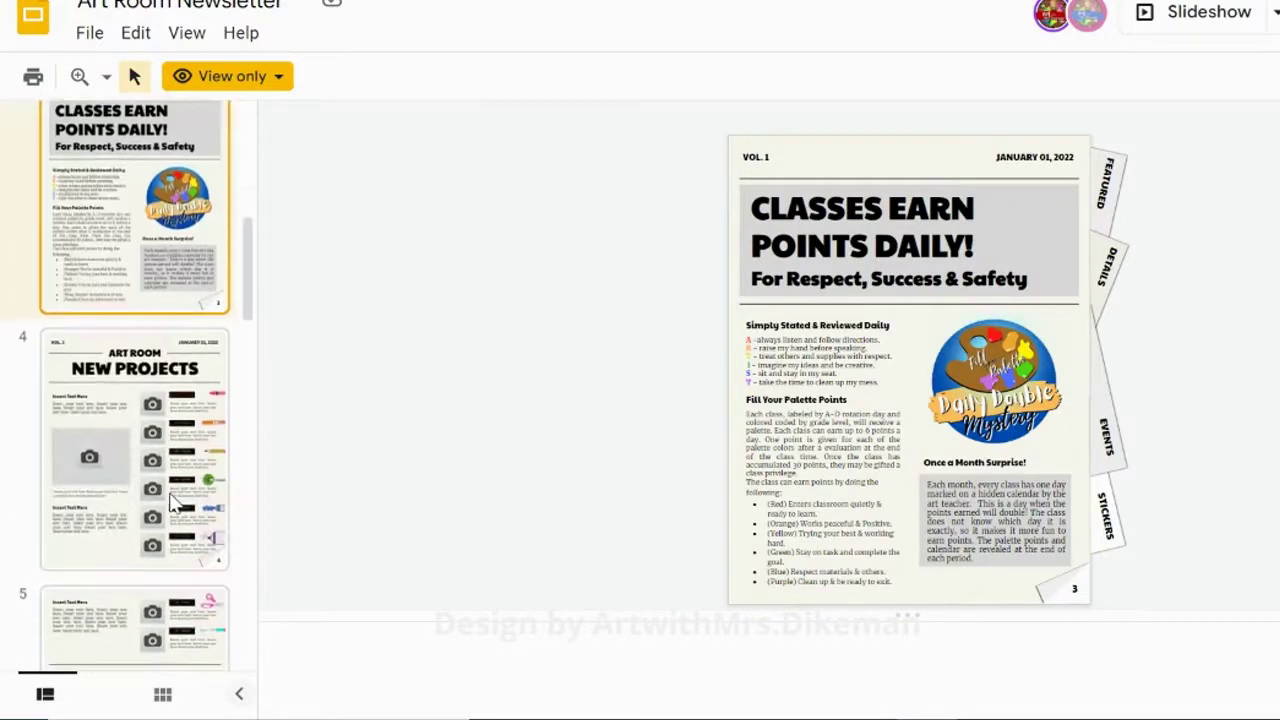
Examine the Art Room New Projects, New Classroom Space and Watercolor Gone Giant pages
{"action": "left_click", "coordinate": [171, 503]}
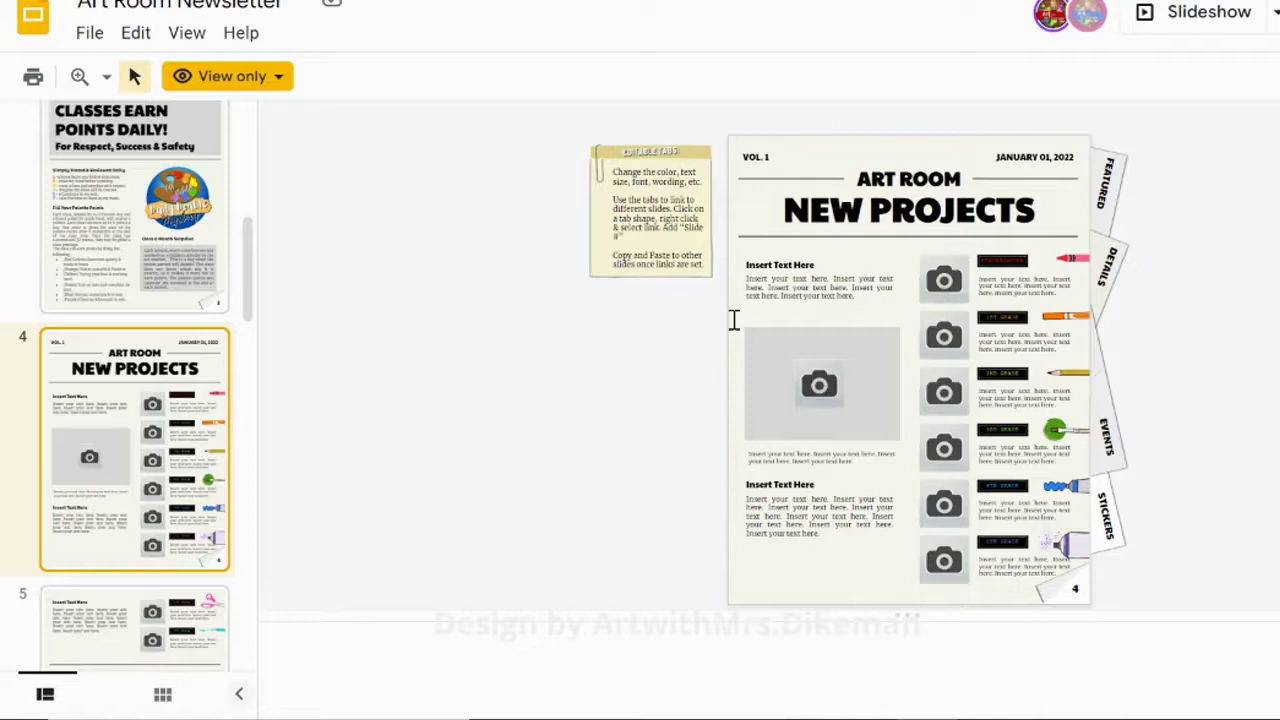
{"action": "scroll", "coordinate": [185, 505], "scroll_direction": "down", "scroll_amount": 1}
{"action": "scroll", "coordinate": [185, 505], "scroll_direction": "down", "scroll_amount": 3}
{"action": "left_click", "coordinate": [180, 420]}
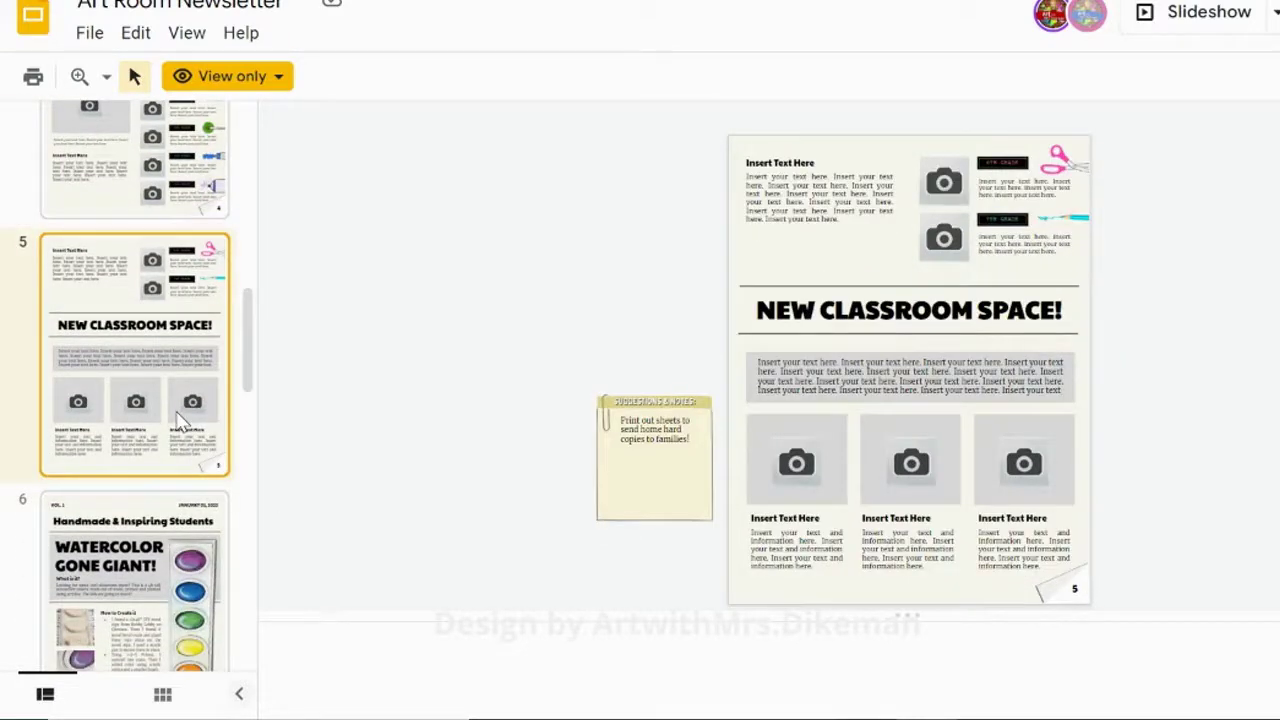
{"action": "left_click", "coordinate": [143, 548]}
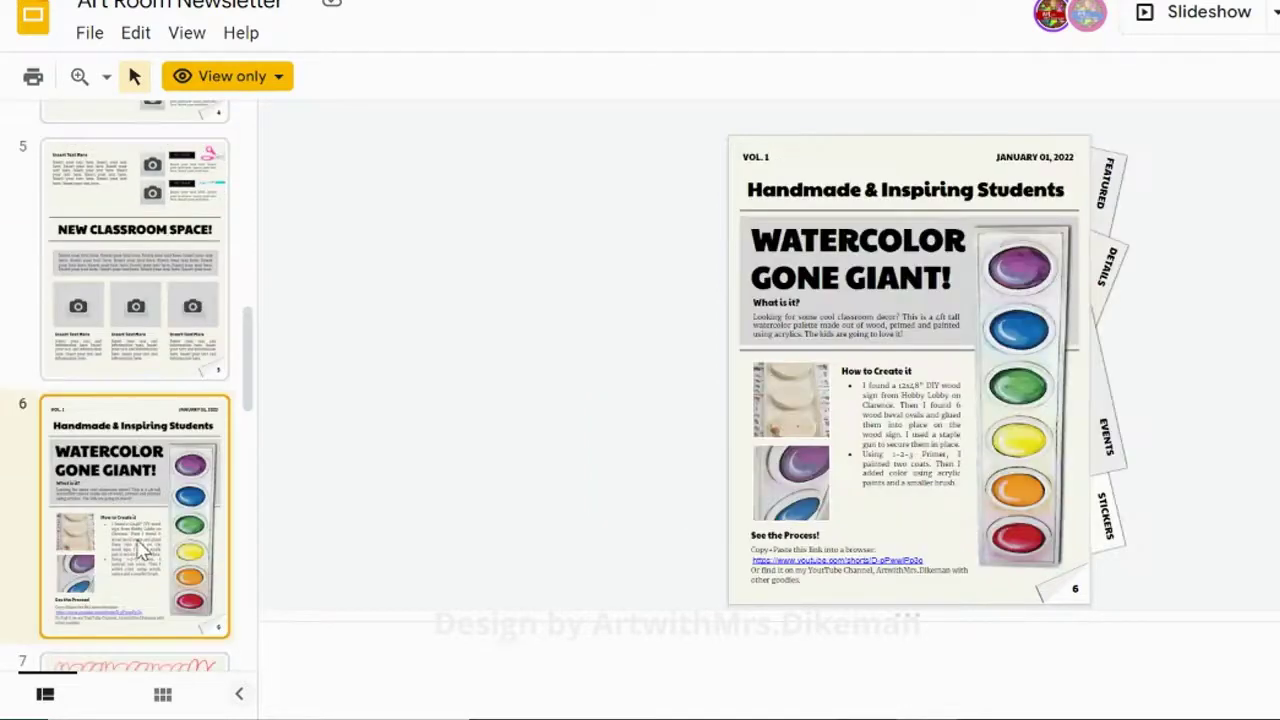
Go back to the Classes Earn Points Daily page and read its Fill Your Palette Points section
{"action": "scroll", "coordinate": [143, 548], "scroll_direction": "up", "scroll_amount": 8}
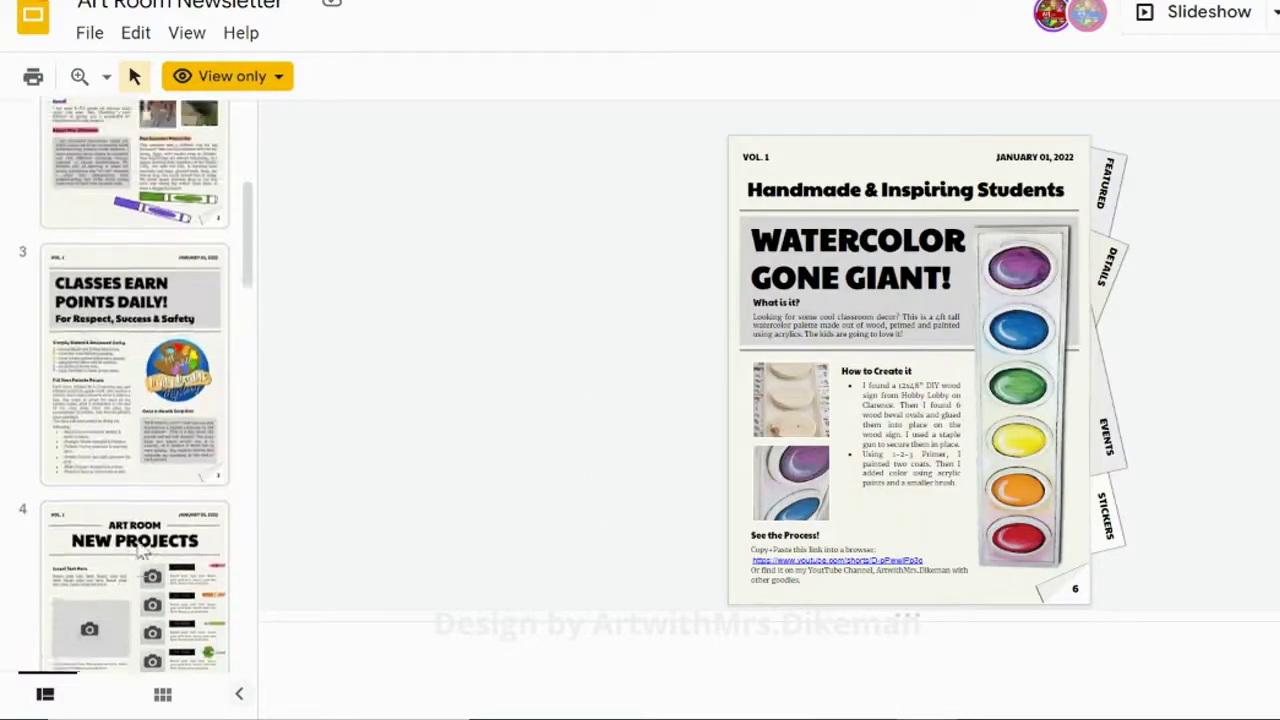
{"action": "scroll", "coordinate": [143, 548], "scroll_direction": "down", "scroll_amount": 9}
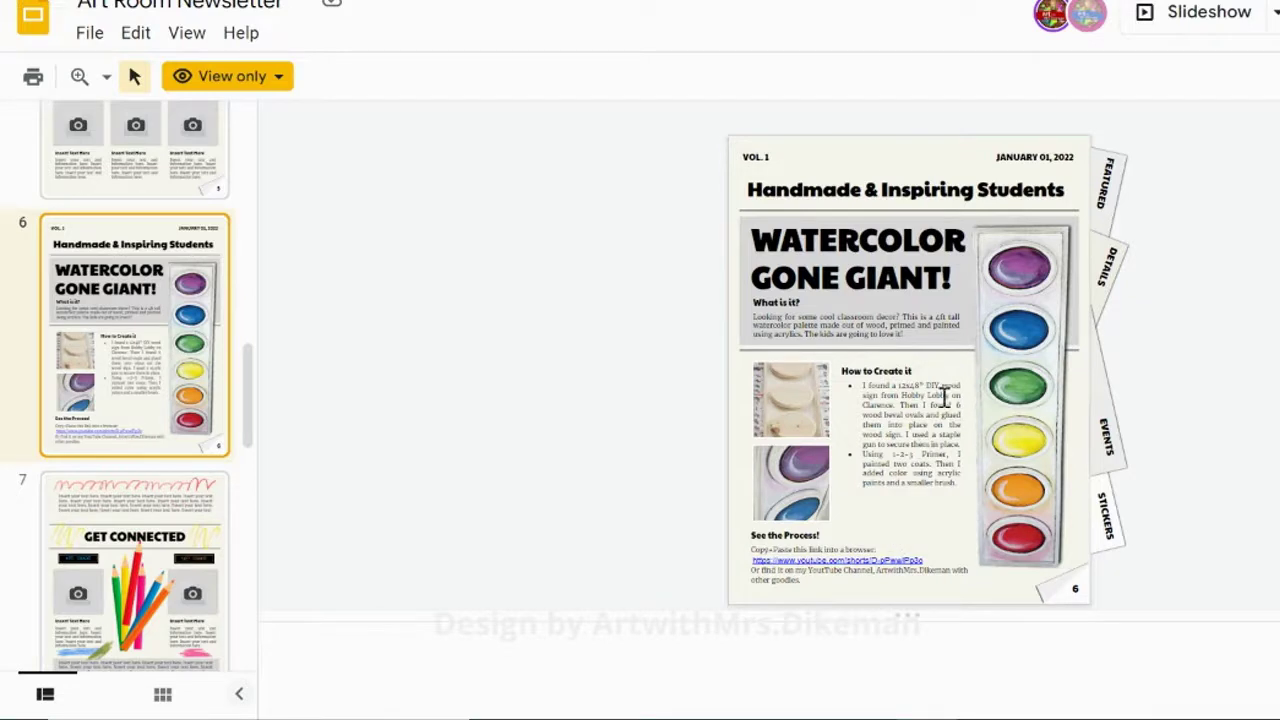
{"action": "scroll", "coordinate": [145, 330], "scroll_direction": "up", "scroll_amount": 8}
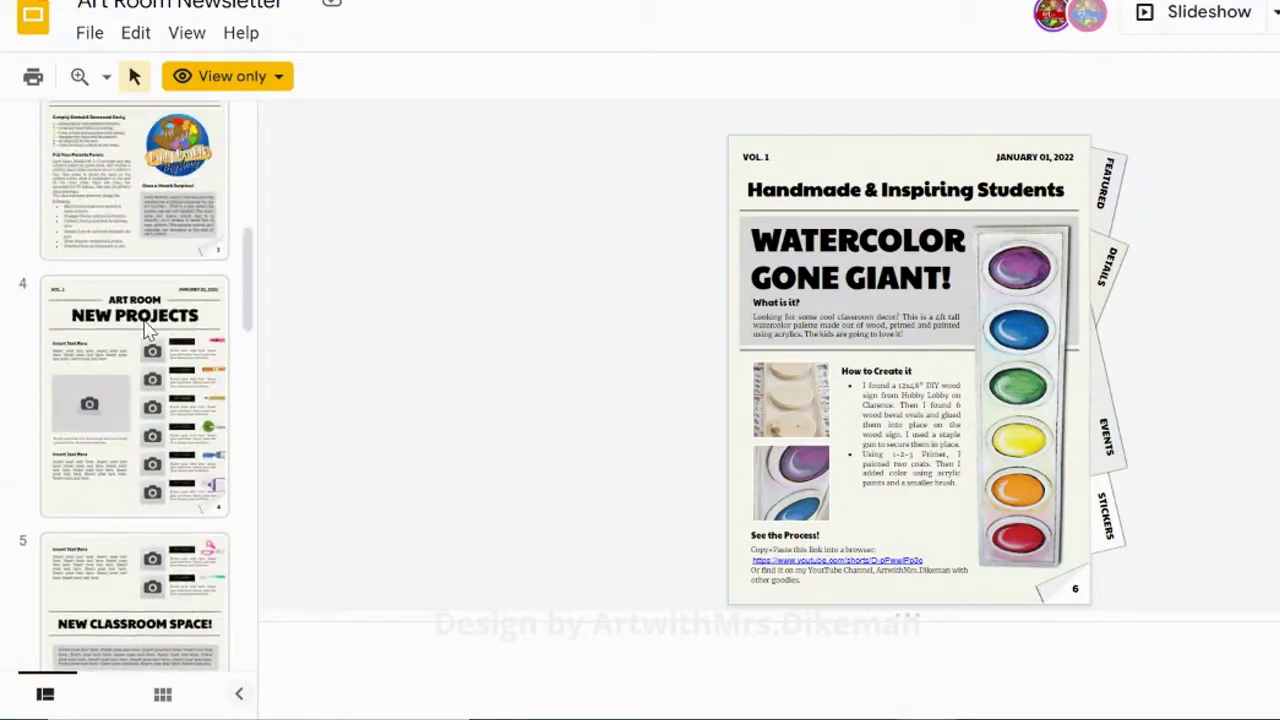
{"action": "left_click", "coordinate": [145, 330]}
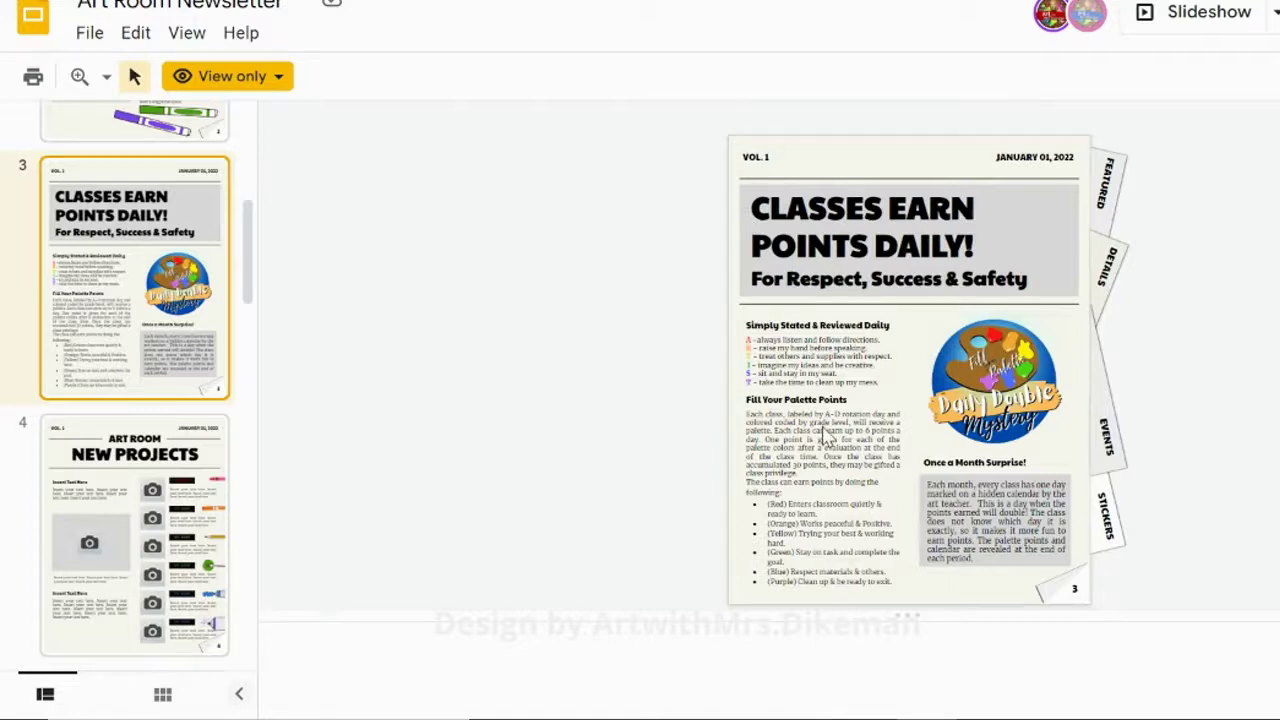
Examine the Get Connected, More Artsy Details, blank, Stickers and Print Your Newsletter pages on slides 7 to 11
{"action": "scroll", "coordinate": [90, 430], "scroll_direction": "down", "scroll_amount": 9}
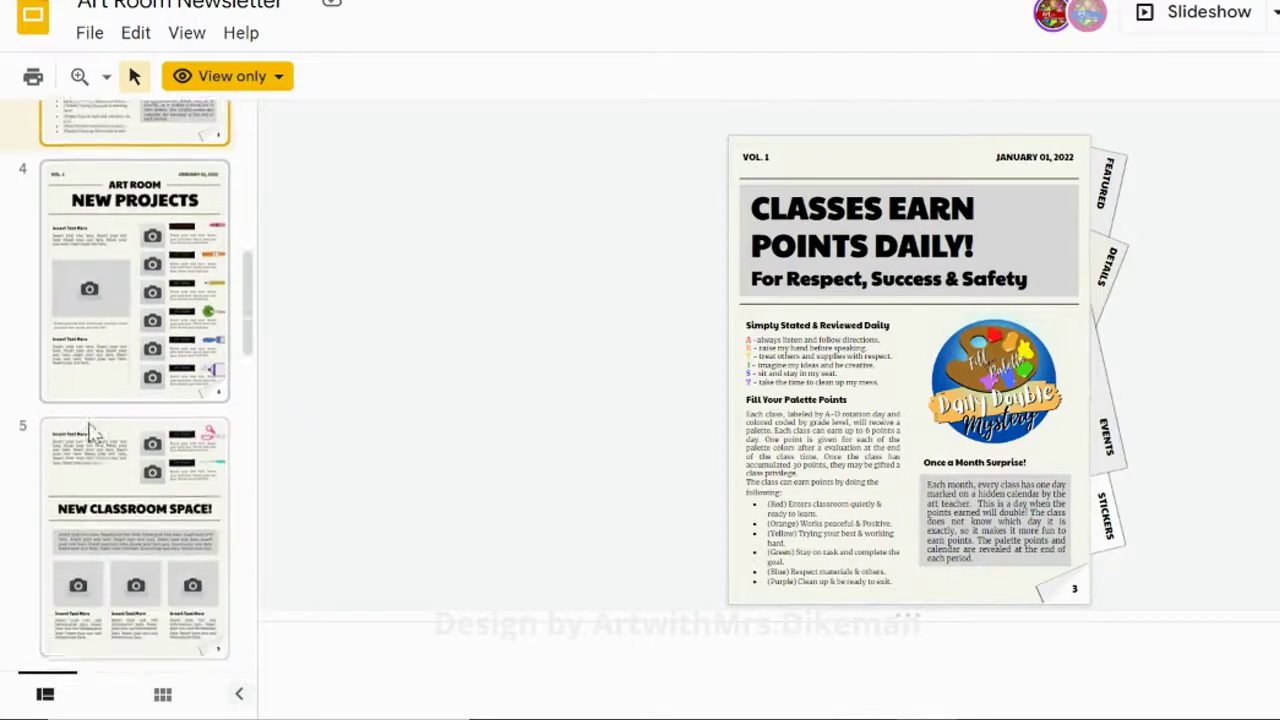
{"action": "left_click", "coordinate": [90, 432]}
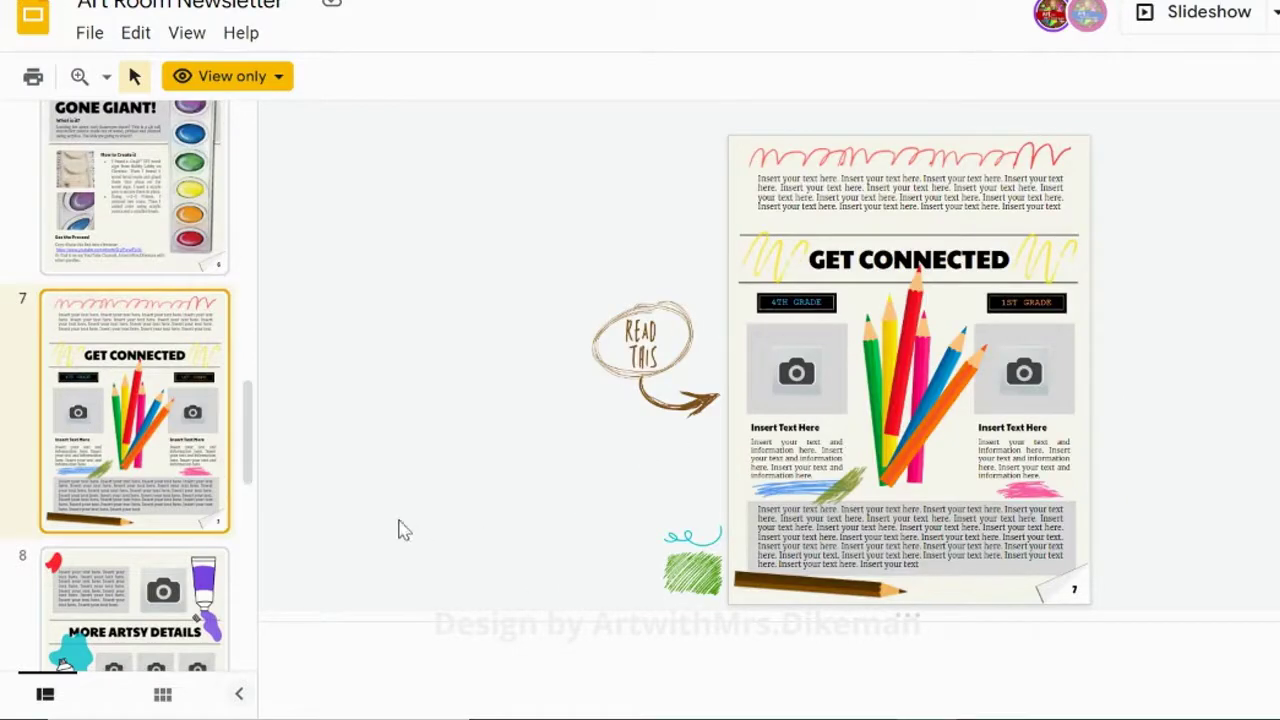
{"action": "left_click", "coordinate": [172, 570]}
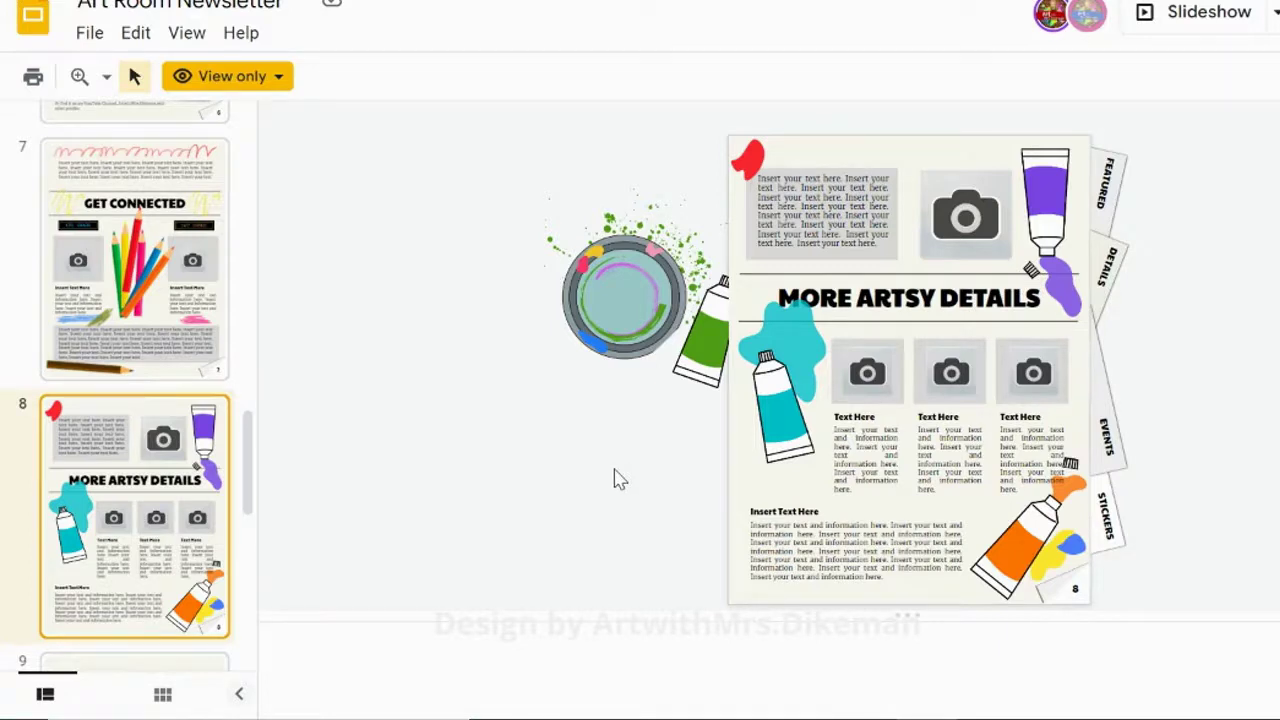
{"action": "scroll", "coordinate": [97, 497], "scroll_direction": "down", "scroll_amount": 3}
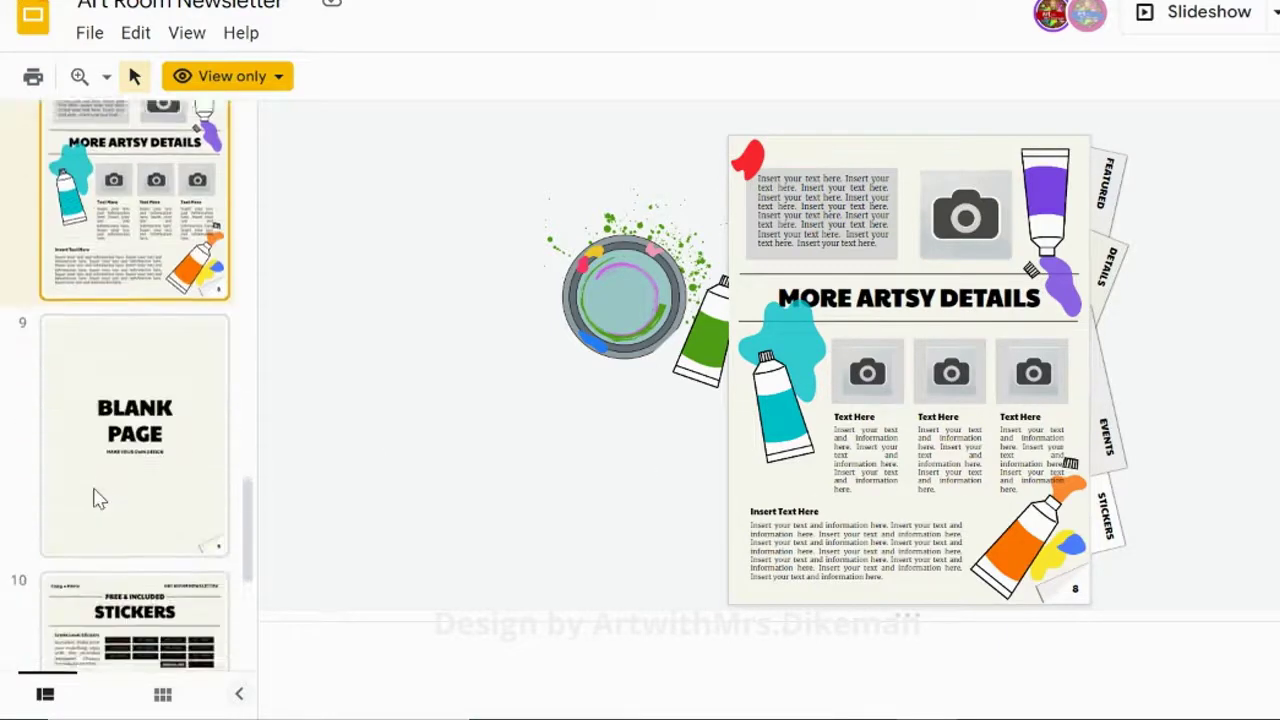
{"action": "left_click", "coordinate": [97, 497]}
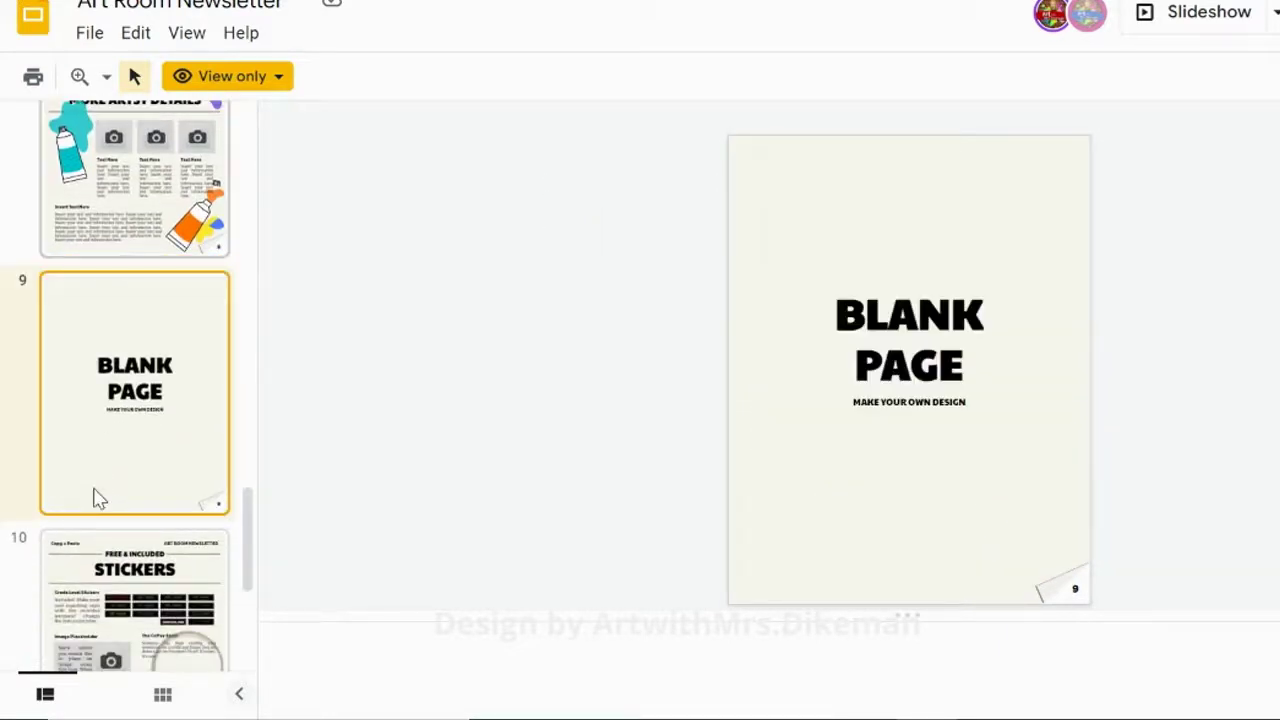
{"action": "left_click", "coordinate": [113, 597]}
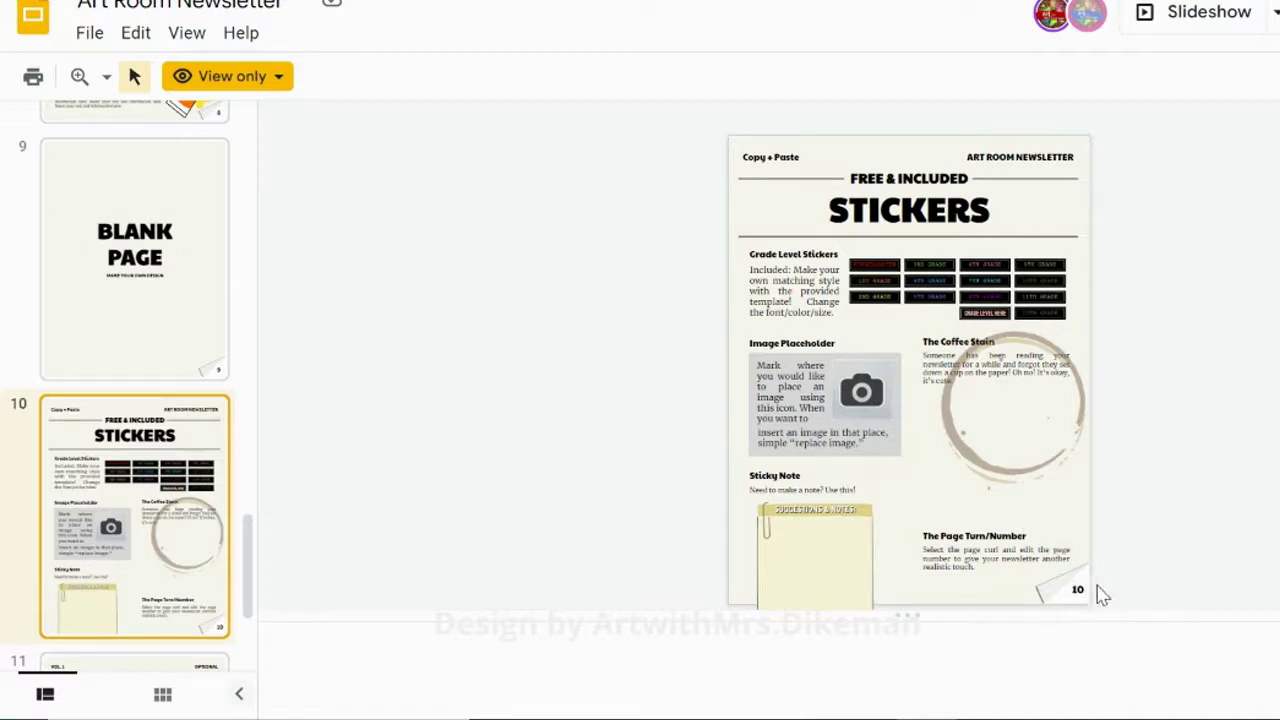
{"action": "scroll", "coordinate": [135, 557], "scroll_direction": "down", "scroll_amount": 3}
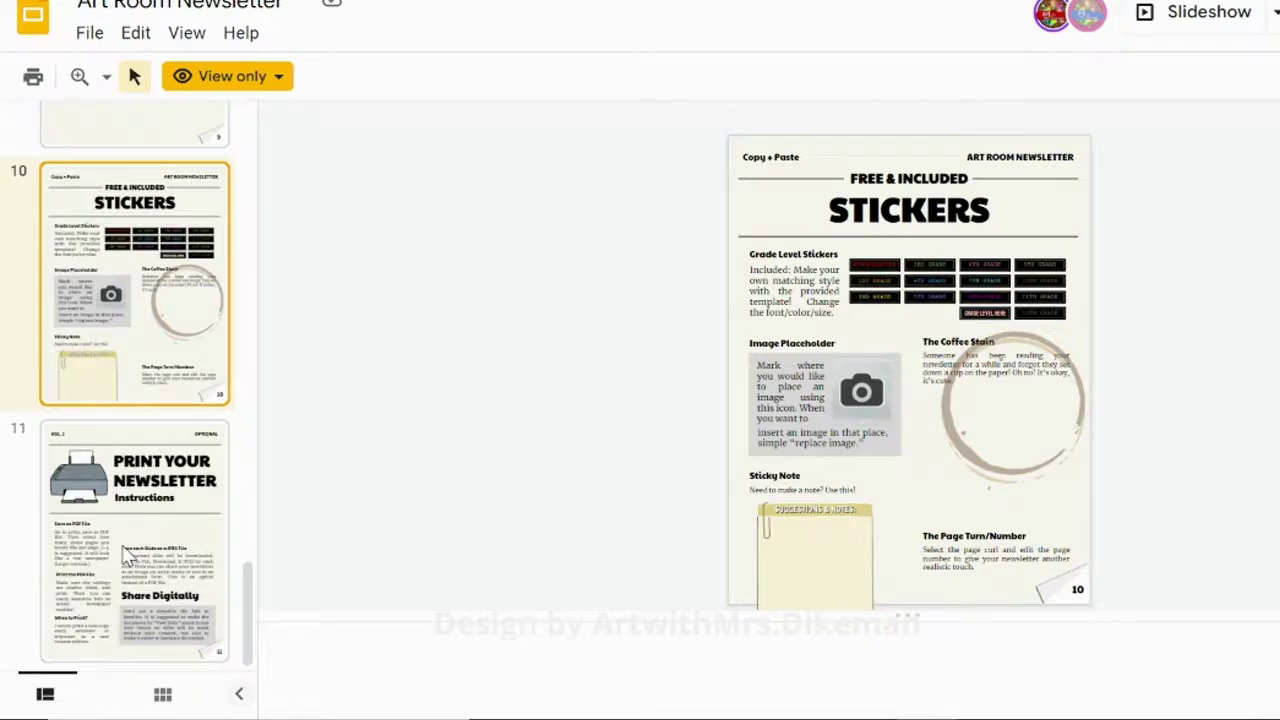
{"action": "left_click", "coordinate": [127, 558]}
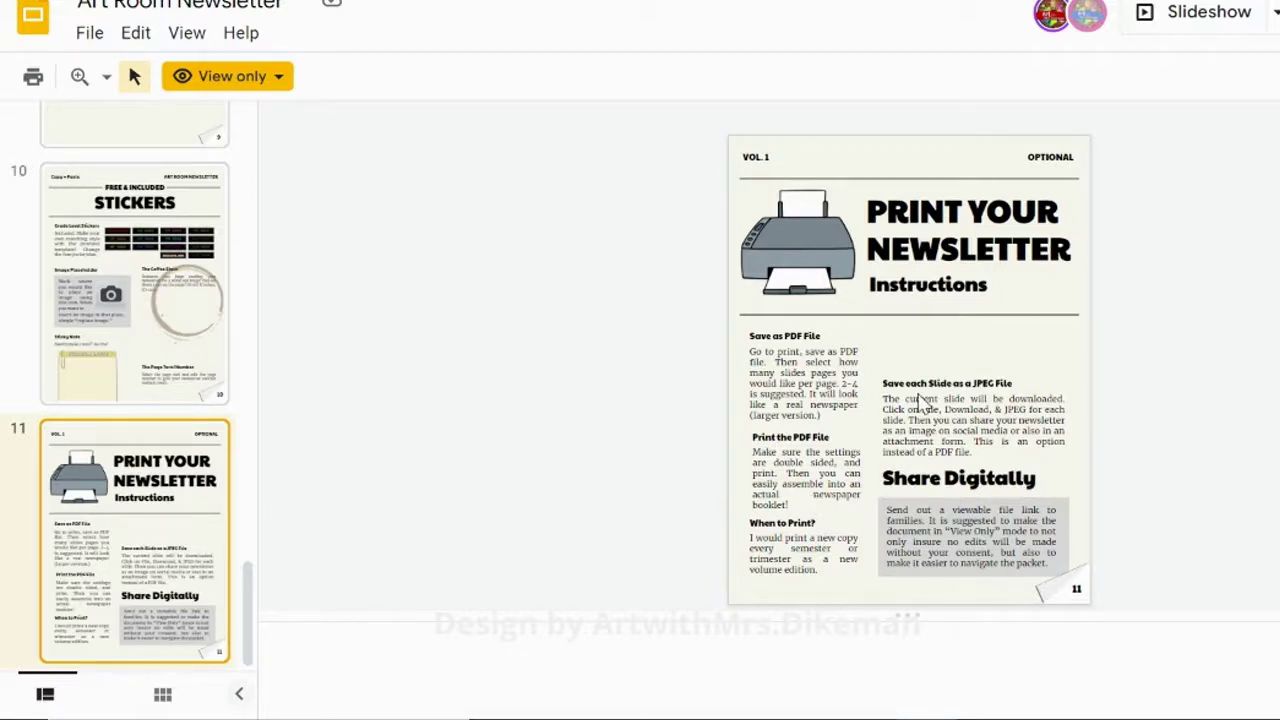
Open the print settings for the newsletter and set the PDF to 2 pages per sheet
{"action": "left_click", "coordinate": [33, 77]}
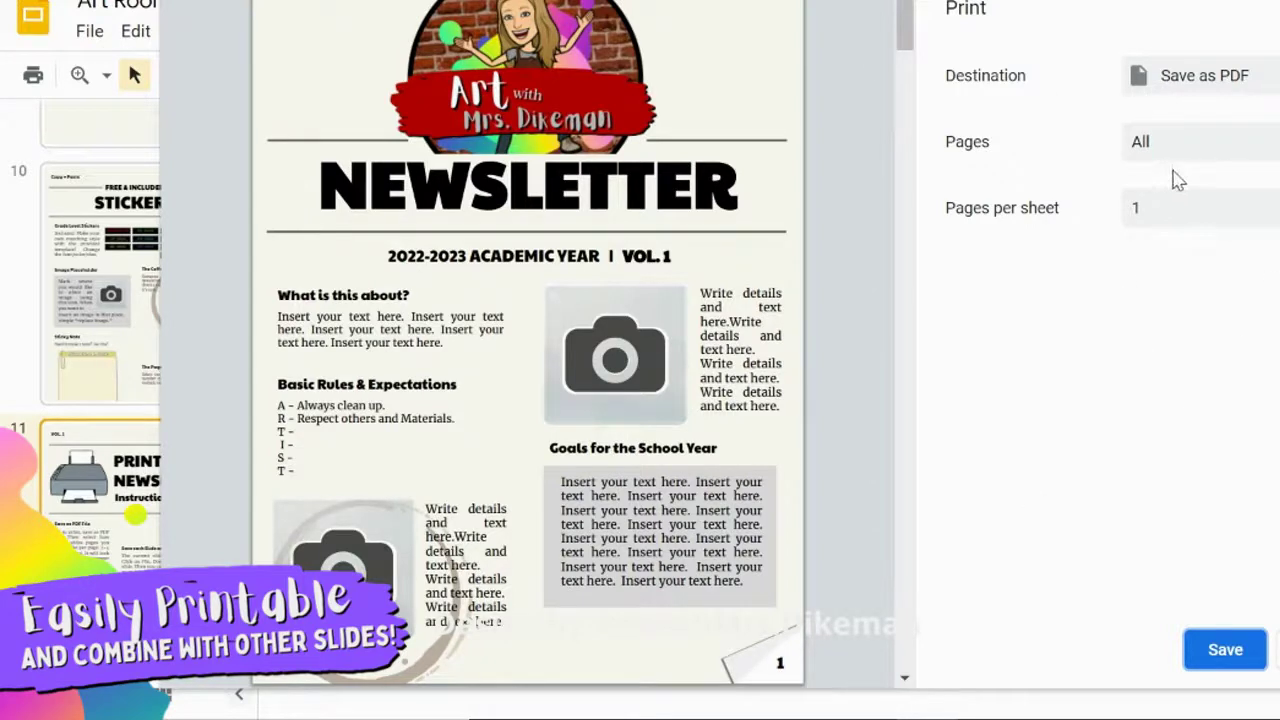
{"action": "left_click", "coordinate": [1272, 212]}
{"action": "left_click", "coordinate": [1257, 263]}
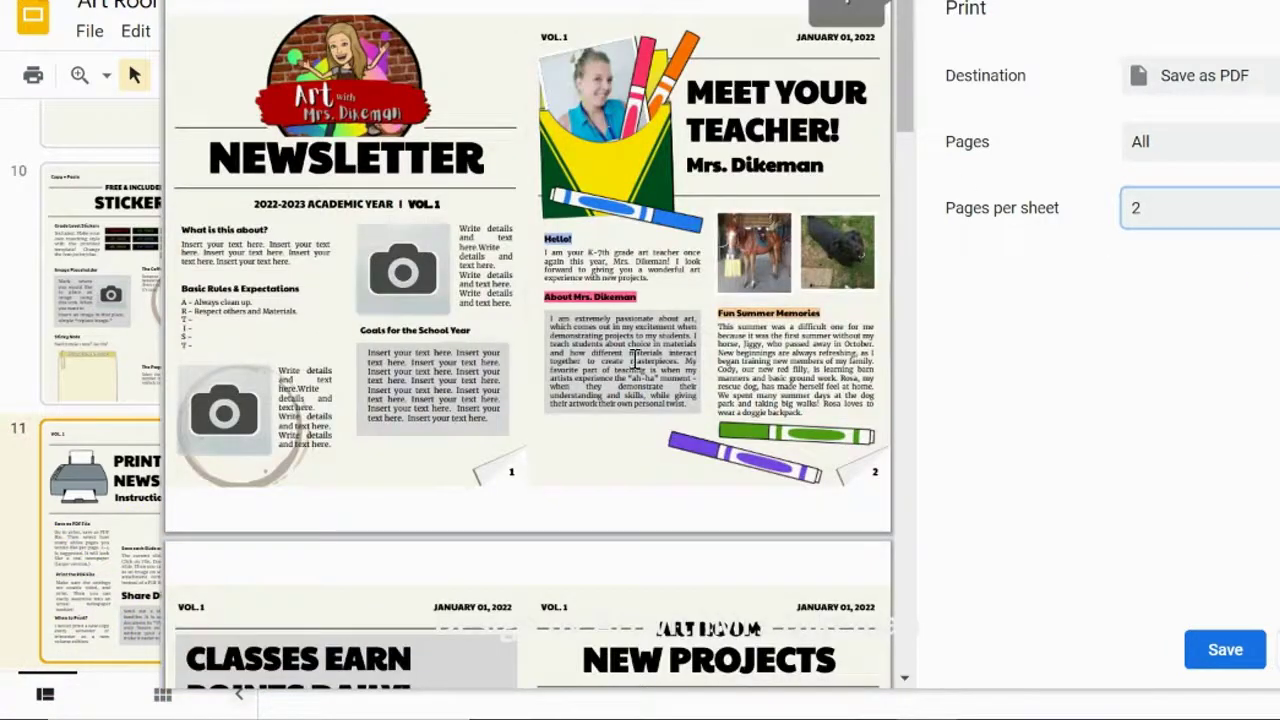
Examine how the newsletter pages pair up in the print preview with two pages on each sheet
{"action": "scroll", "coordinate": [635, 360], "scroll_direction": "down", "scroll_amount": 10}
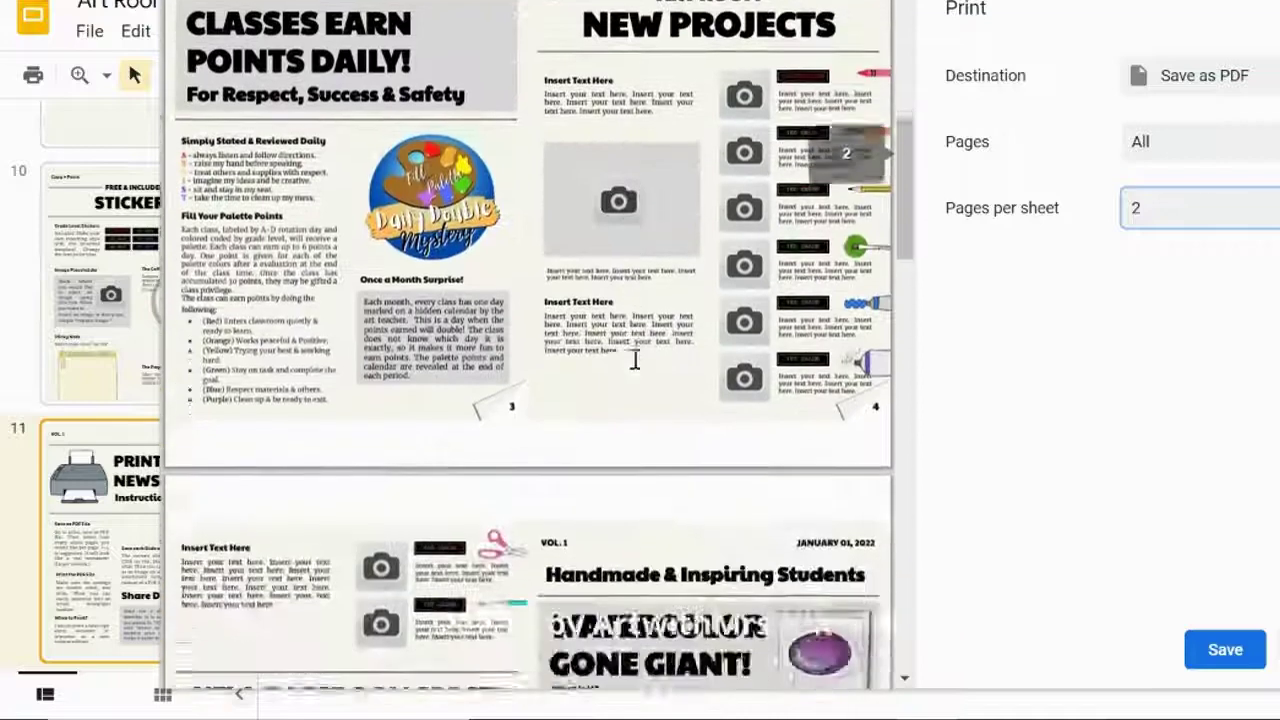
{"action": "scroll", "coordinate": [635, 360], "scroll_direction": "down", "scroll_amount": 5}
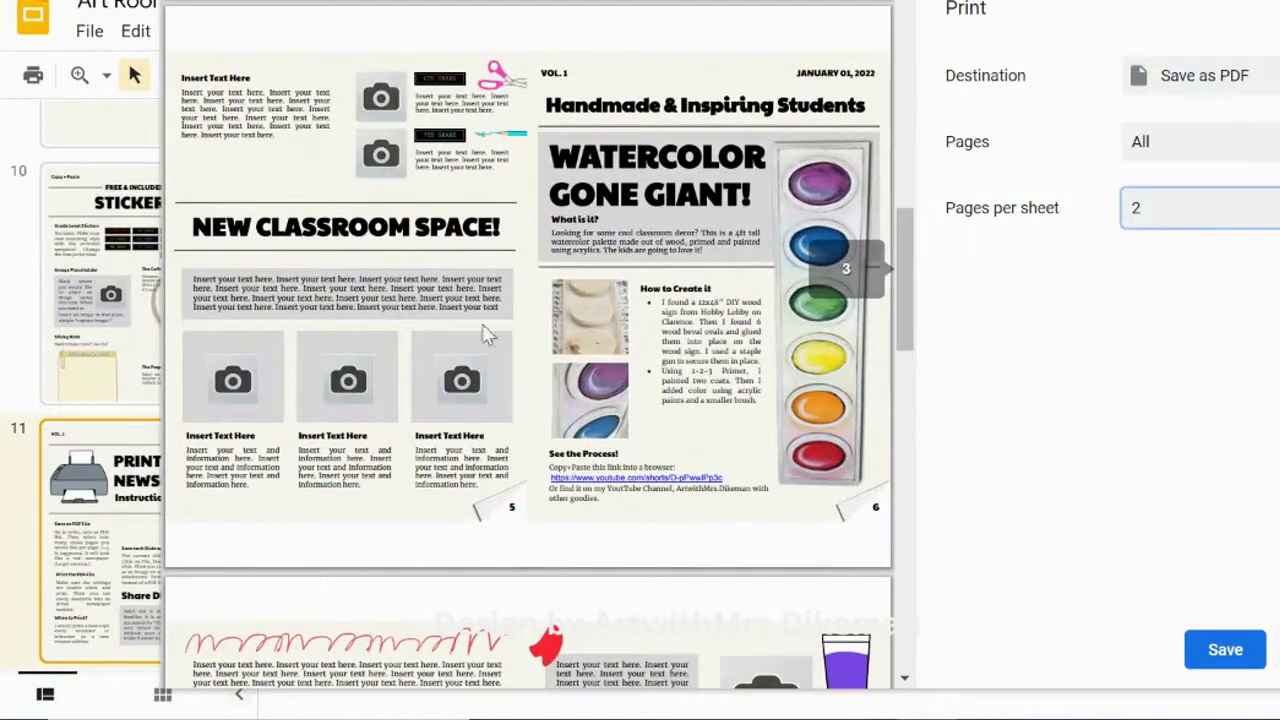
{"action": "scroll", "coordinate": [557, 245], "scroll_direction": "up", "scroll_amount": 5}
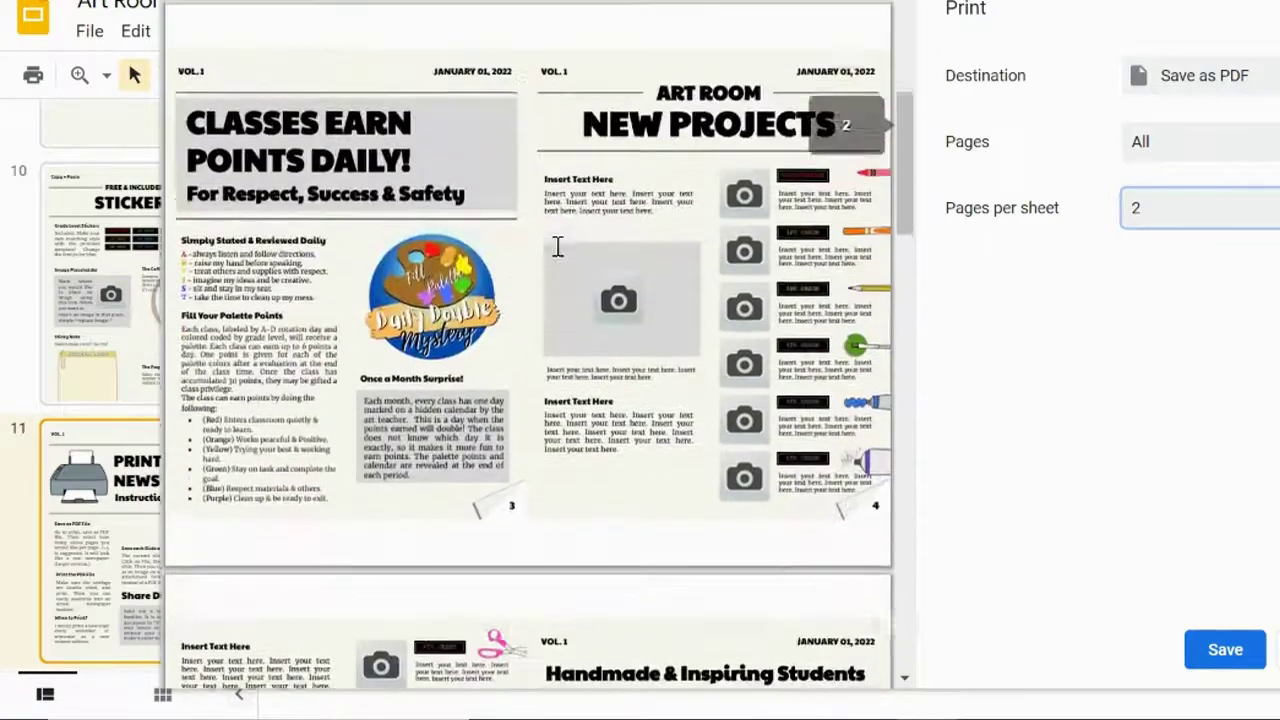
{"action": "scroll", "coordinate": [557, 245], "scroll_direction": "down", "scroll_amount": 9}
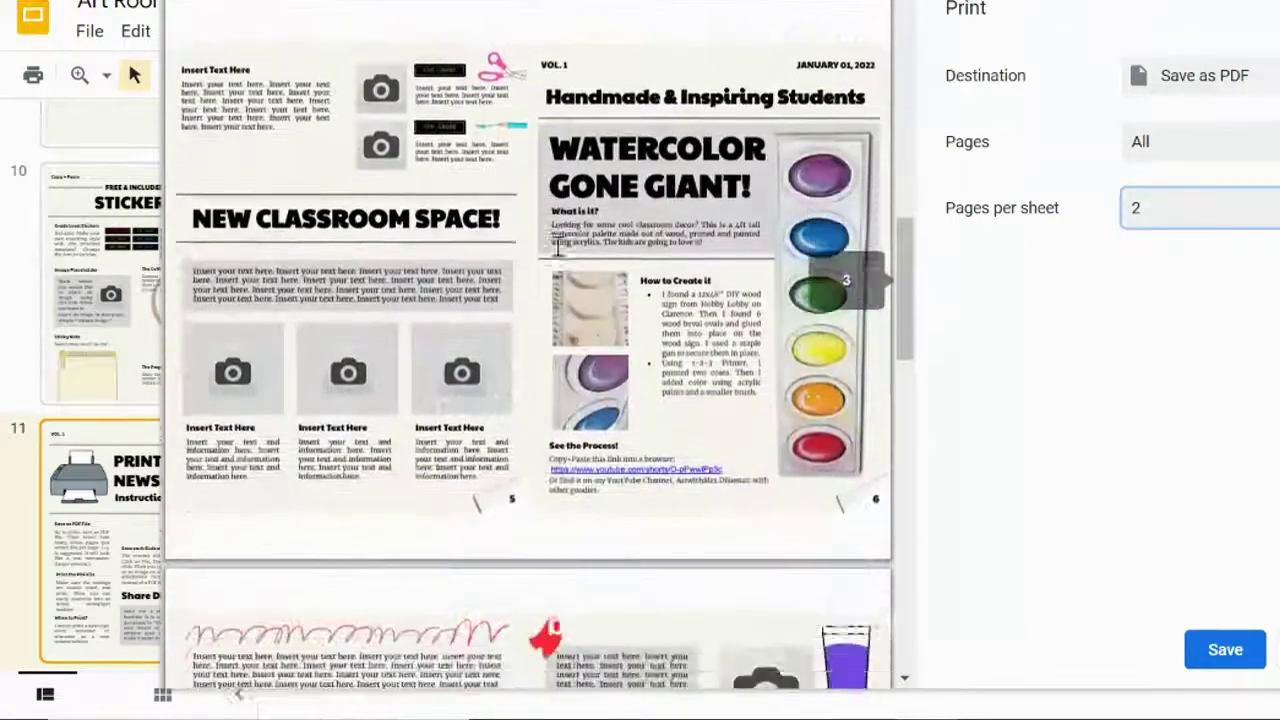
{"action": "scroll", "coordinate": [557, 245], "scroll_direction": "down", "scroll_amount": 1}
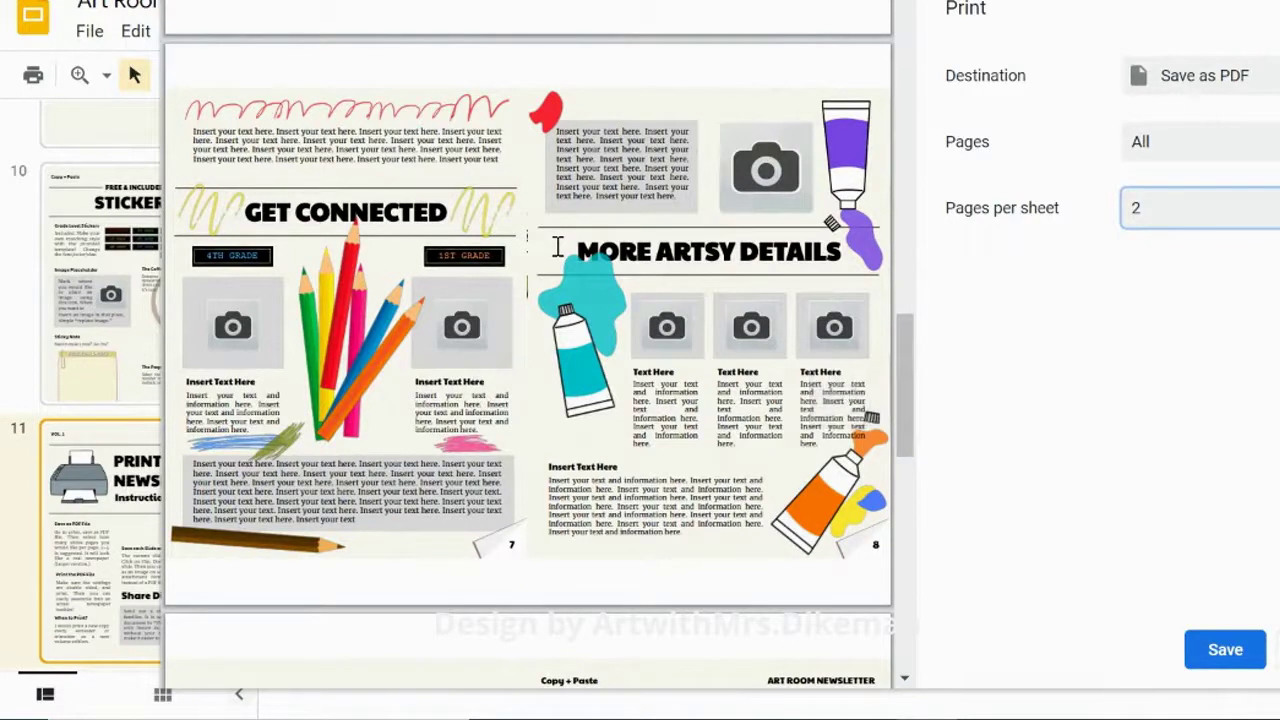
{"action": "scroll", "coordinate": [557, 245], "scroll_direction": "down", "scroll_amount": 6}
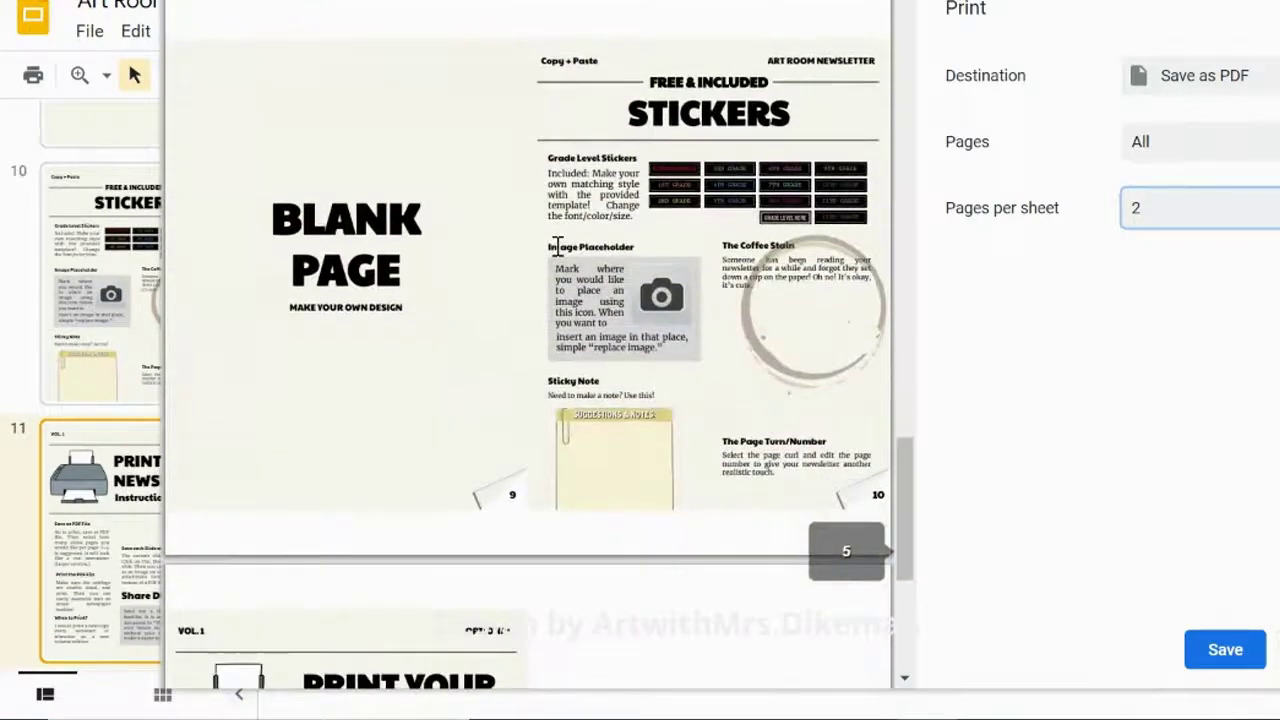
{"action": "scroll", "coordinate": [557, 245], "scroll_direction": "down", "scroll_amount": 2}
{"action": "scroll", "coordinate": [557, 245], "scroll_direction": "up", "scroll_amount": 15}
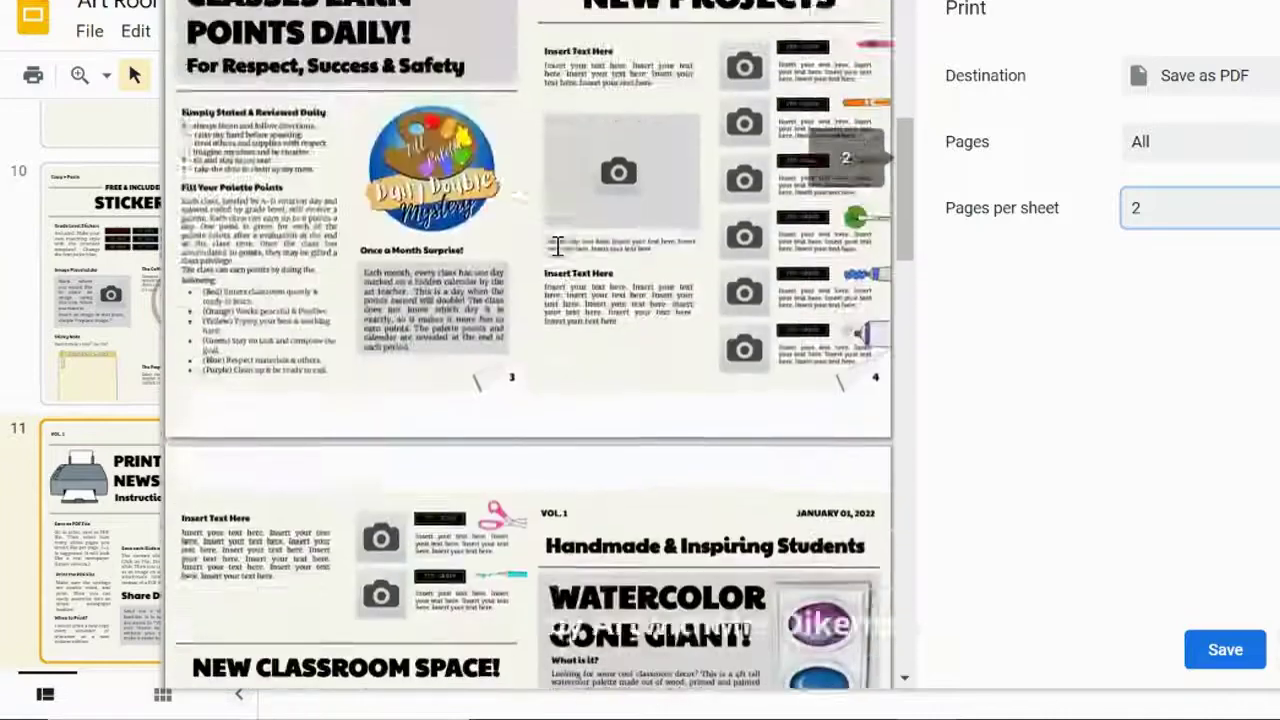
{"action": "scroll", "coordinate": [557, 245], "scroll_direction": "up", "scroll_amount": 4}
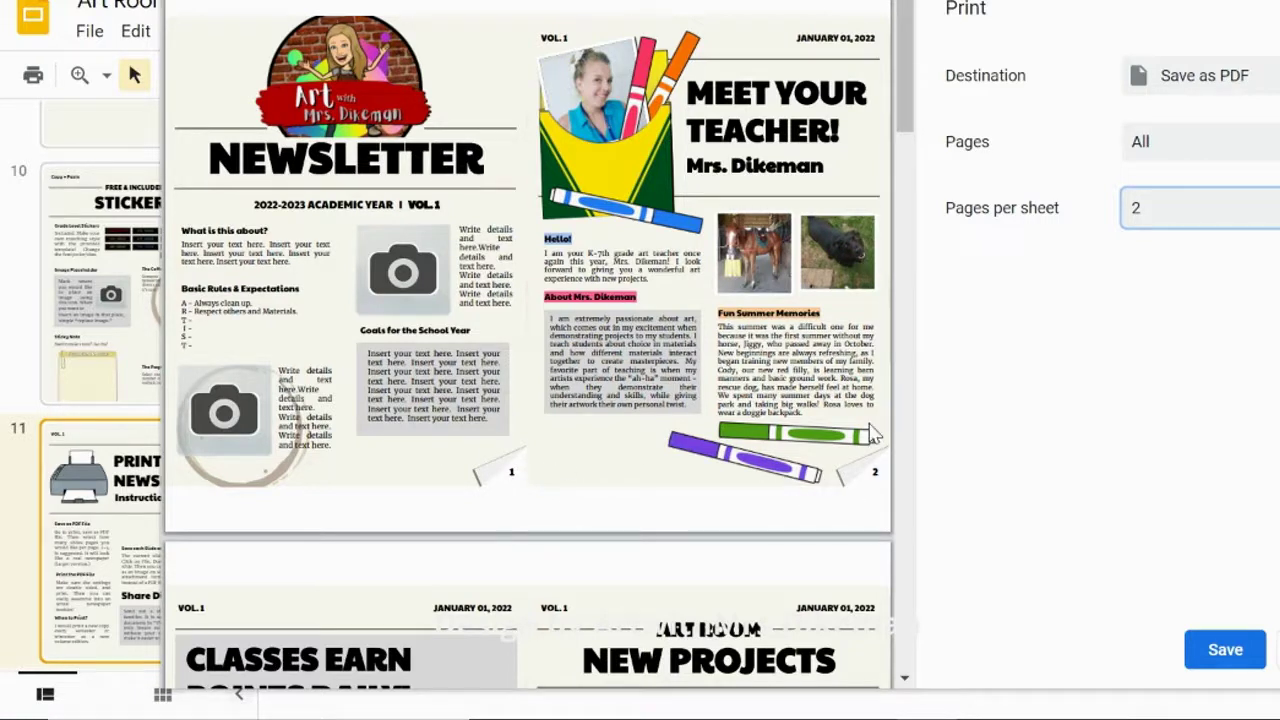
{"action": "scroll", "coordinate": [660, 490], "scroll_direction": "down", "scroll_amount": 5}
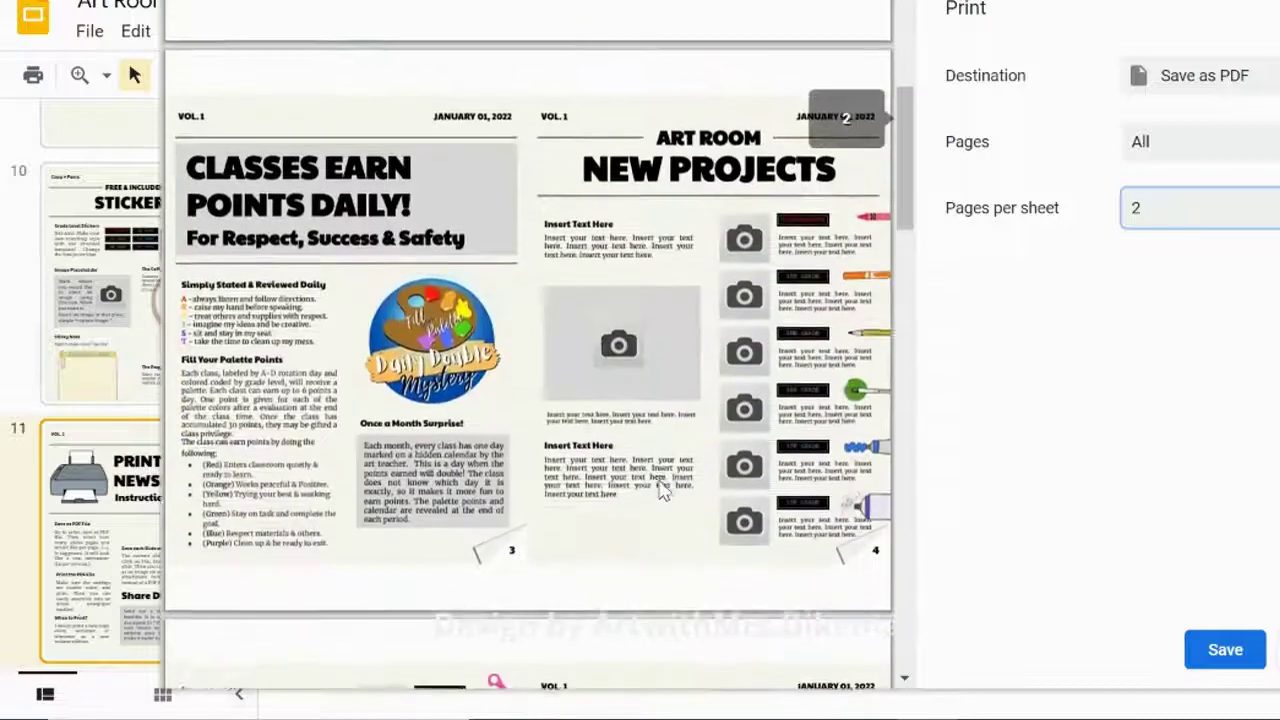
{"action": "scroll", "coordinate": [660, 490], "scroll_direction": "down", "scroll_amount": 8}
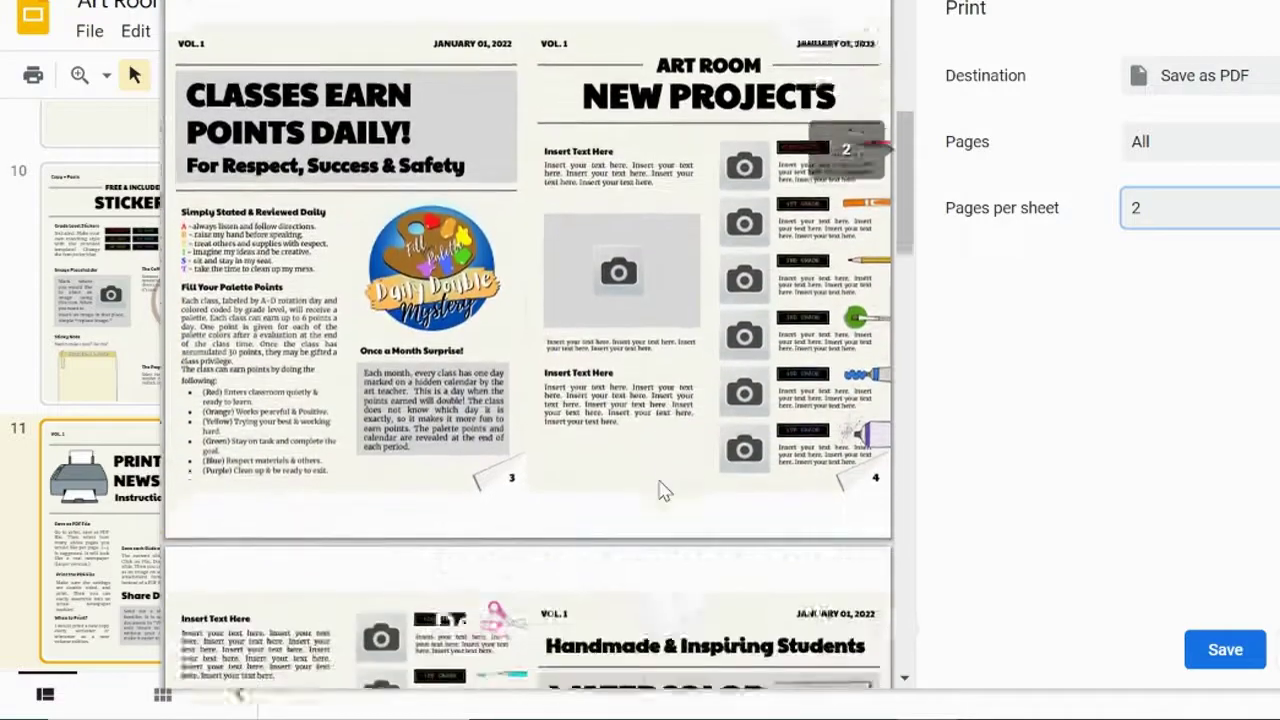
{"action": "scroll", "coordinate": [660, 494], "scroll_direction": "up", "scroll_amount": 12}
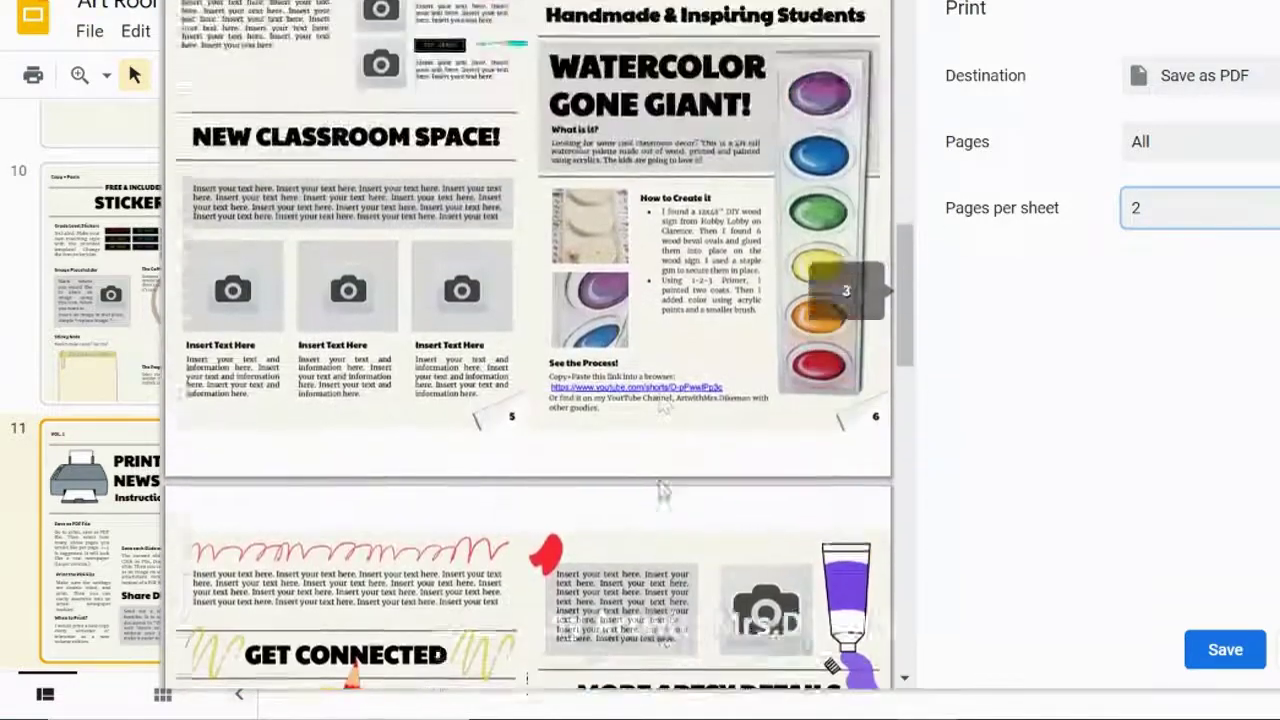
Set the PDF to 4 pages per sheet and check the layout of all sheets in the preview
{"action": "left_click", "coordinate": [1187, 208]}
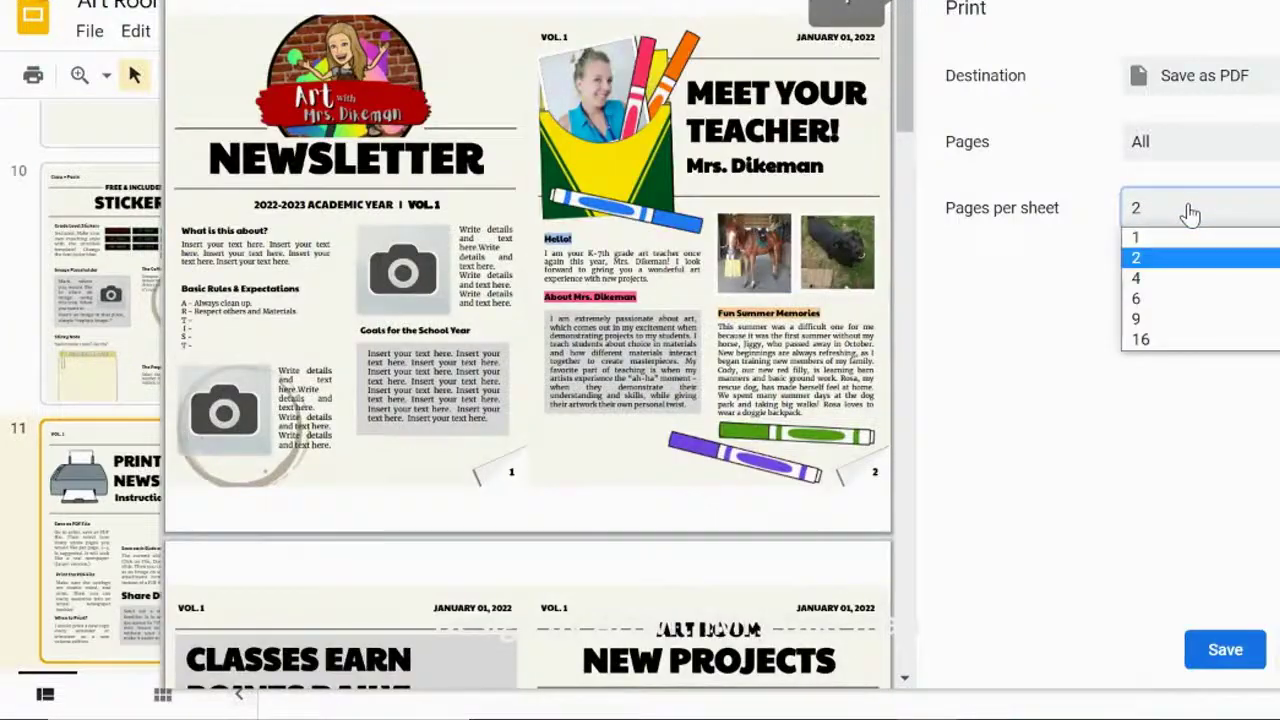
{"action": "left_click", "coordinate": [1172, 289]}
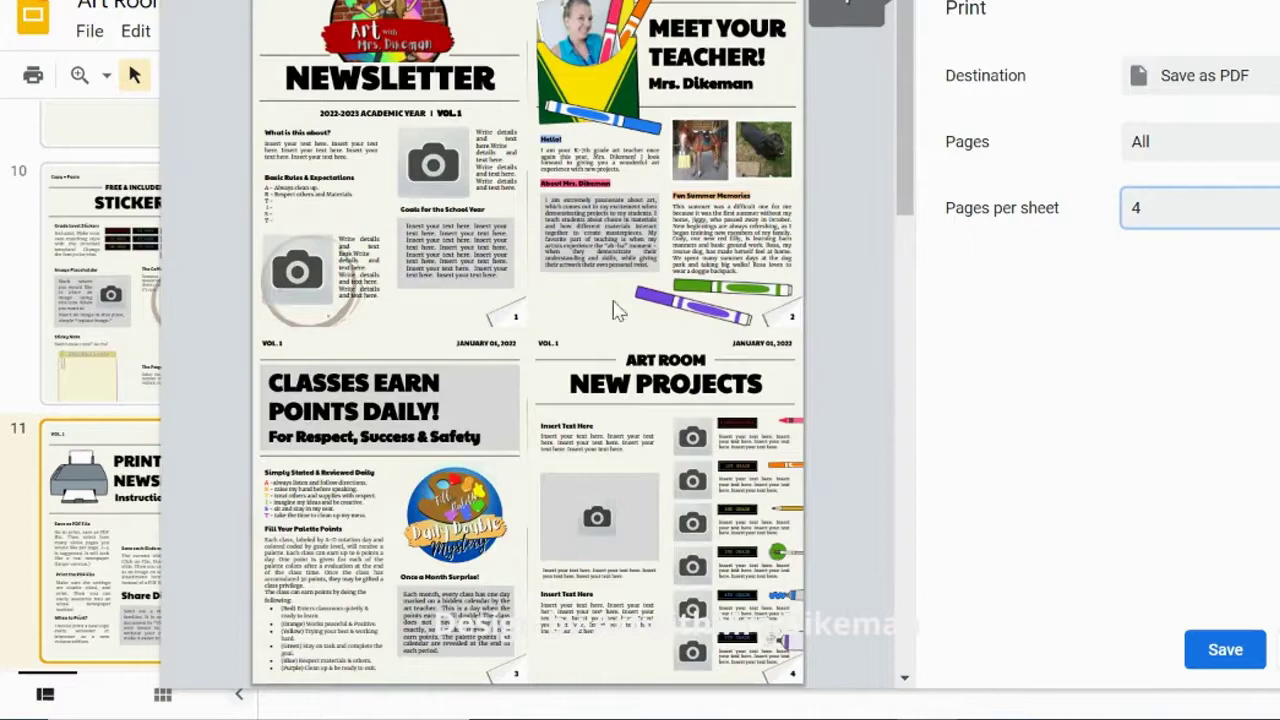
{"action": "scroll", "coordinate": [657, 418], "scroll_direction": "down", "scroll_amount": 10}
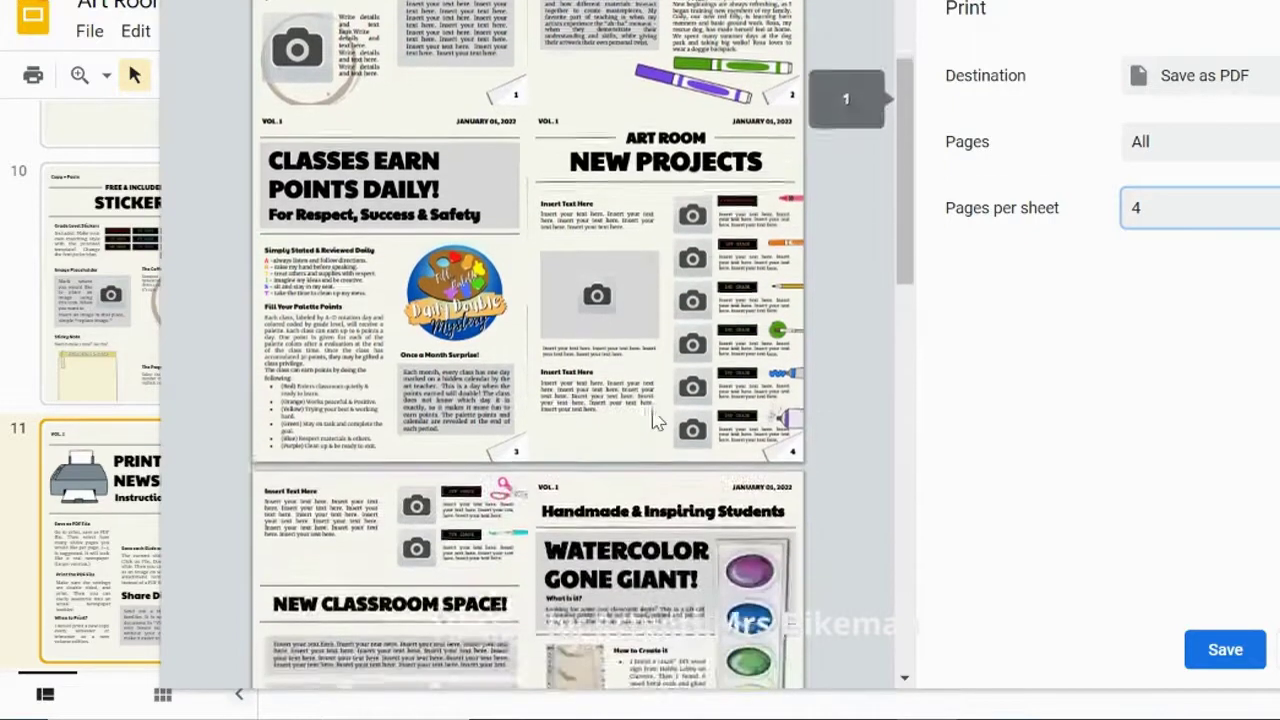
{"action": "scroll", "coordinate": [656, 420], "scroll_direction": "down", "scroll_amount": 5}
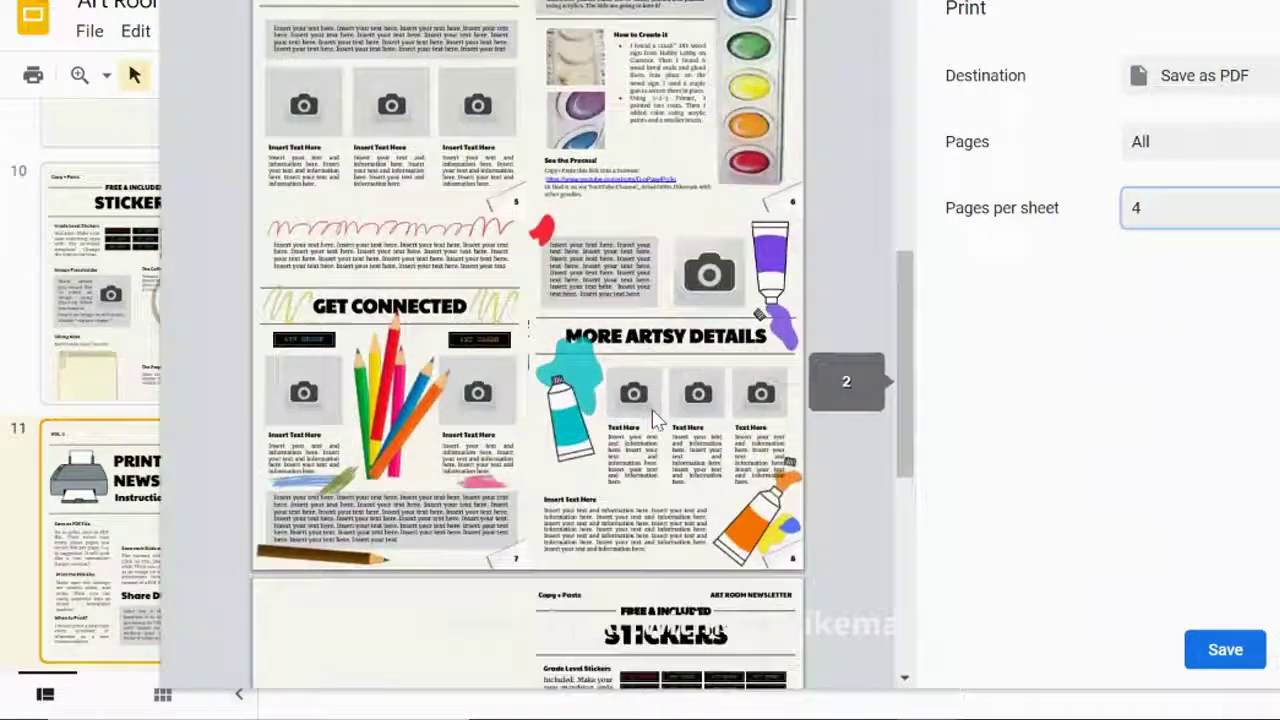
{"action": "scroll", "coordinate": [656, 420], "scroll_direction": "down", "scroll_amount": 3}
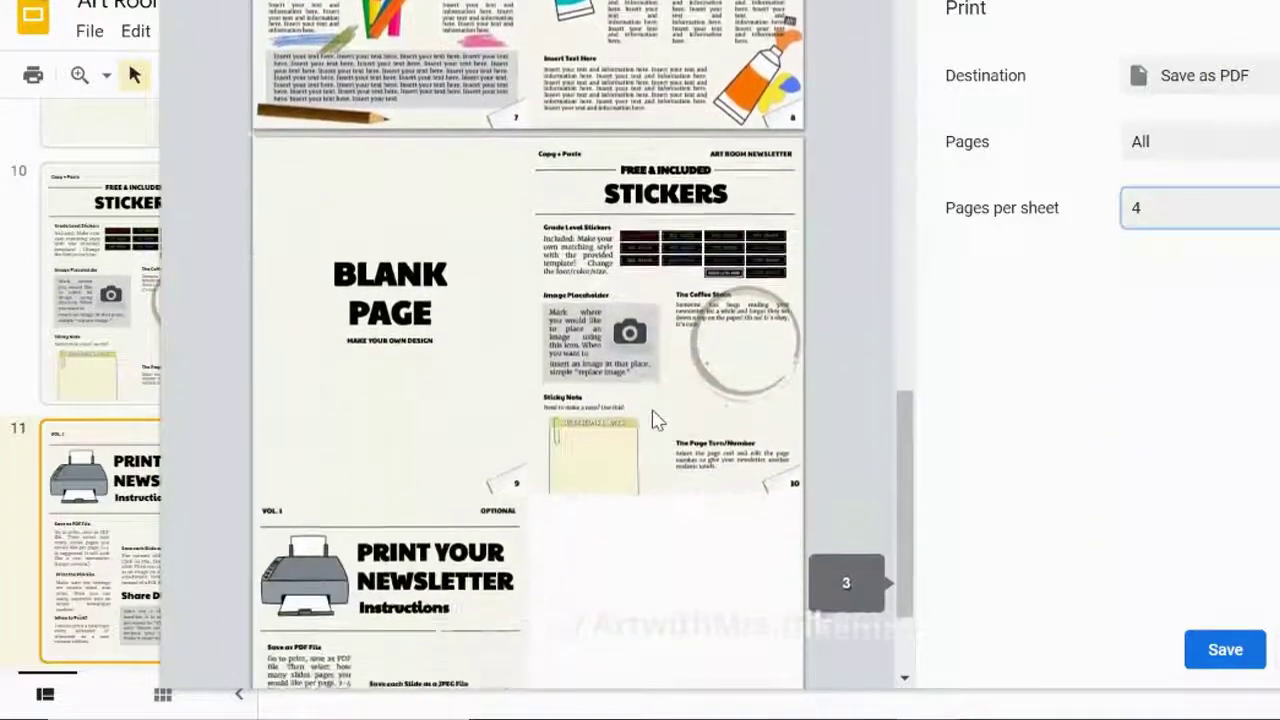
{"action": "scroll", "coordinate": [657, 420], "scroll_direction": "up", "scroll_amount": 2}
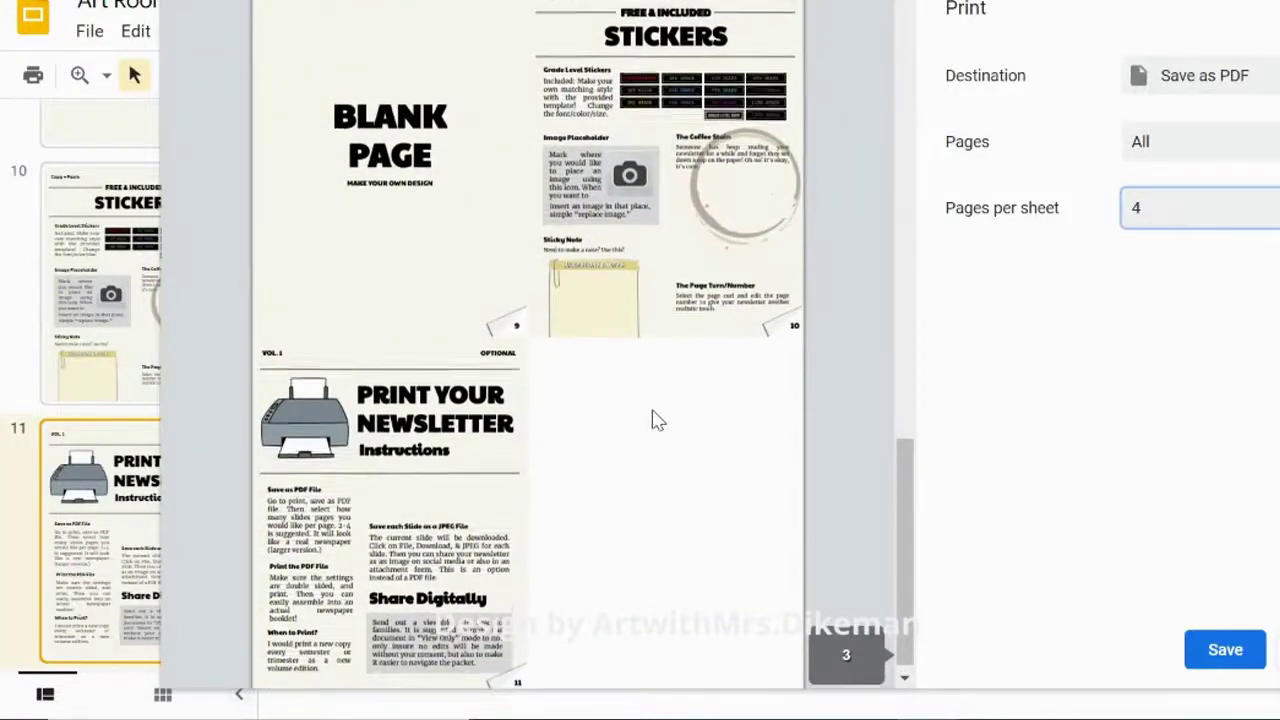
{"action": "scroll", "coordinate": [656, 420], "scroll_direction": "up", "scroll_amount": 10}
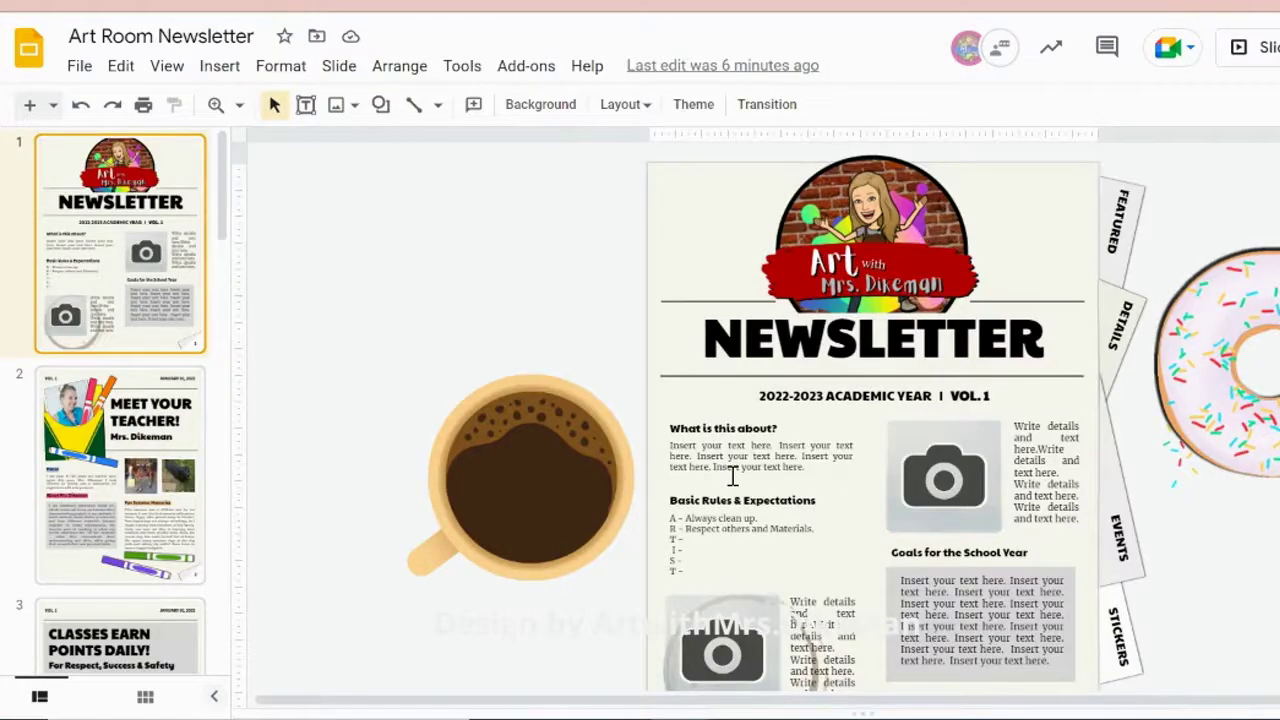
In the editable newsletter, select the cover's intro text, the academic year line and the Events tab to check that they are editable
{"action": "left_click", "coordinate": [733, 476]}
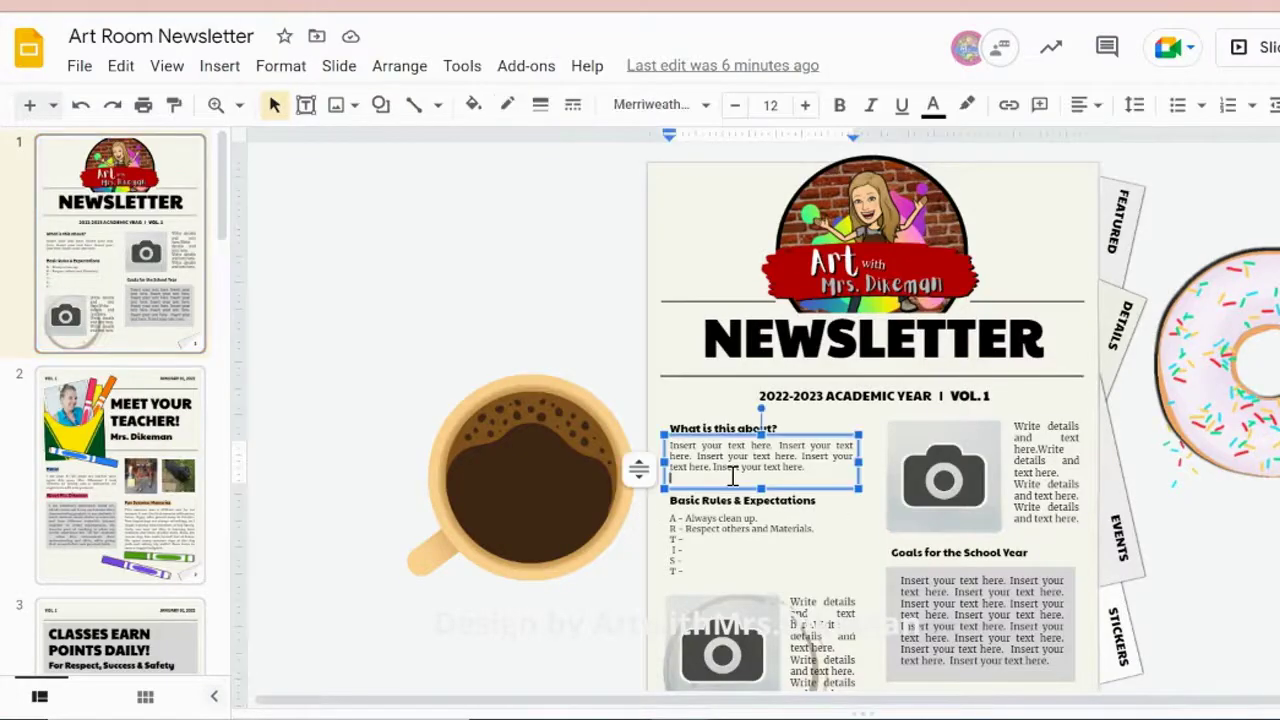
{"action": "left_click", "coordinate": [968, 396]}
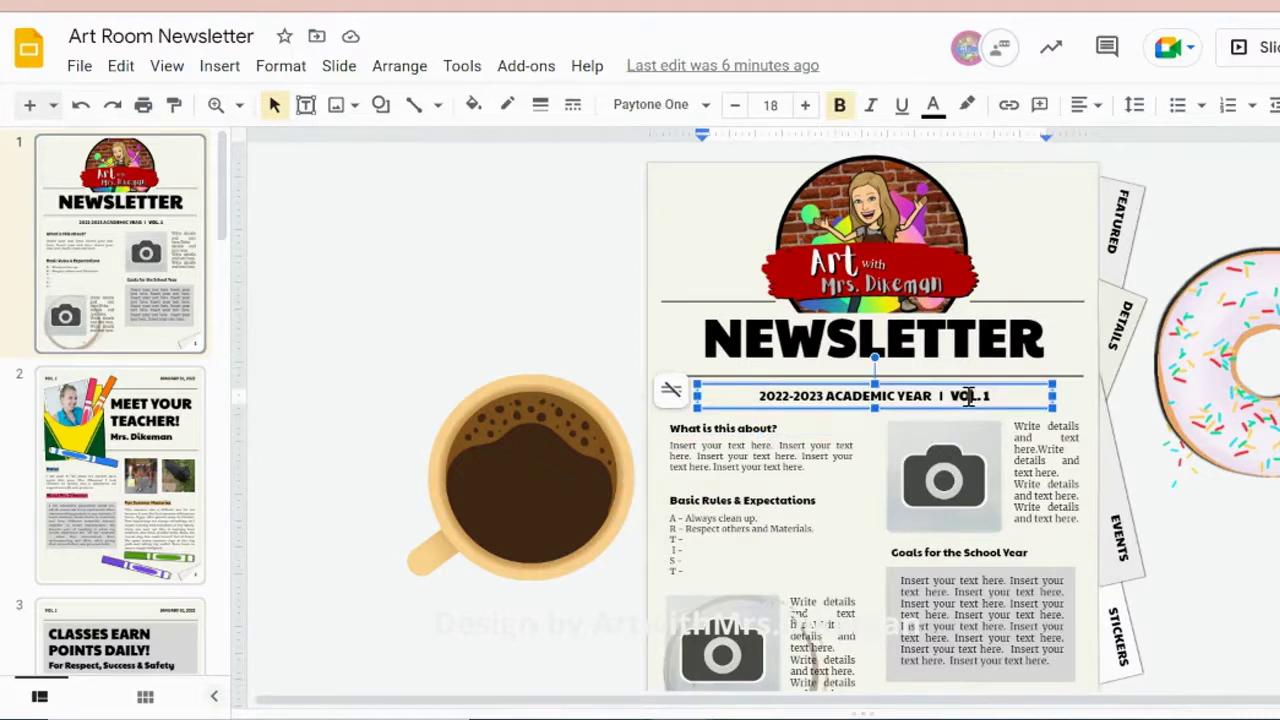
{"action": "left_click", "coordinate": [1122, 605]}
{"action": "left_click", "coordinate": [1140, 548]}
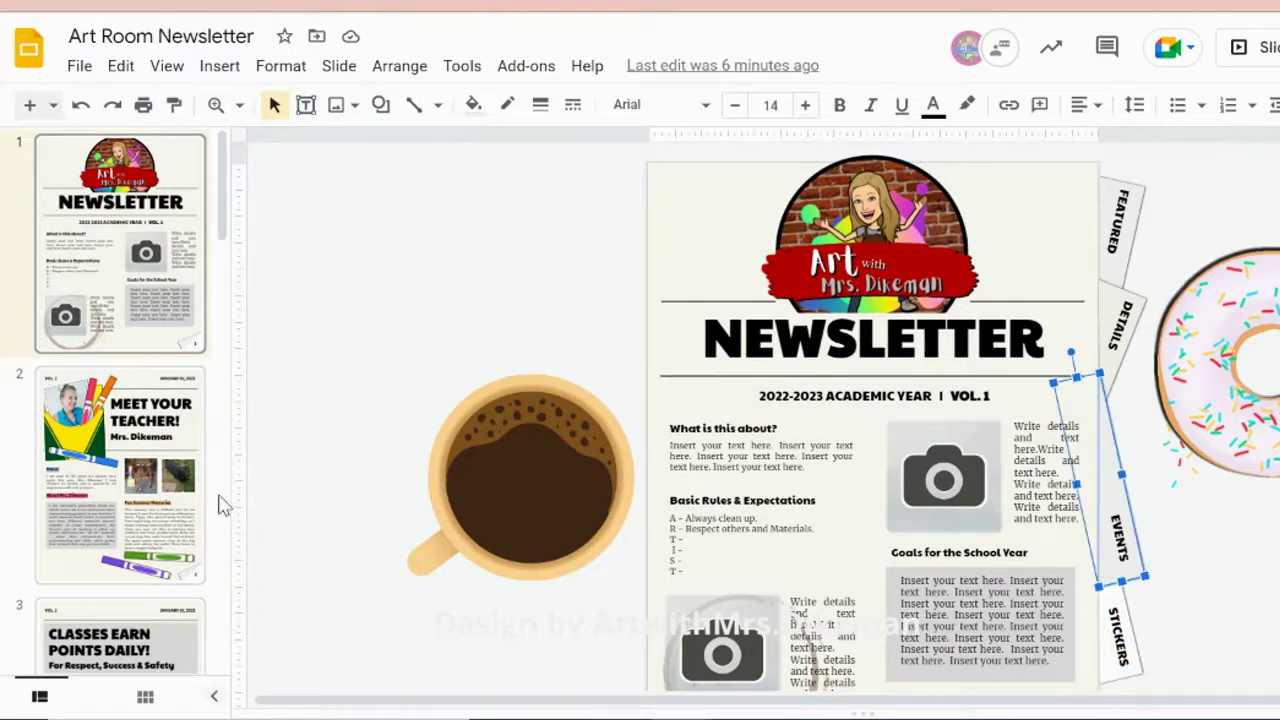
View the Meet Your Teacher slide and check its pink-highlighted About heading as an editable text box
{"action": "left_click", "coordinate": [160, 508]}
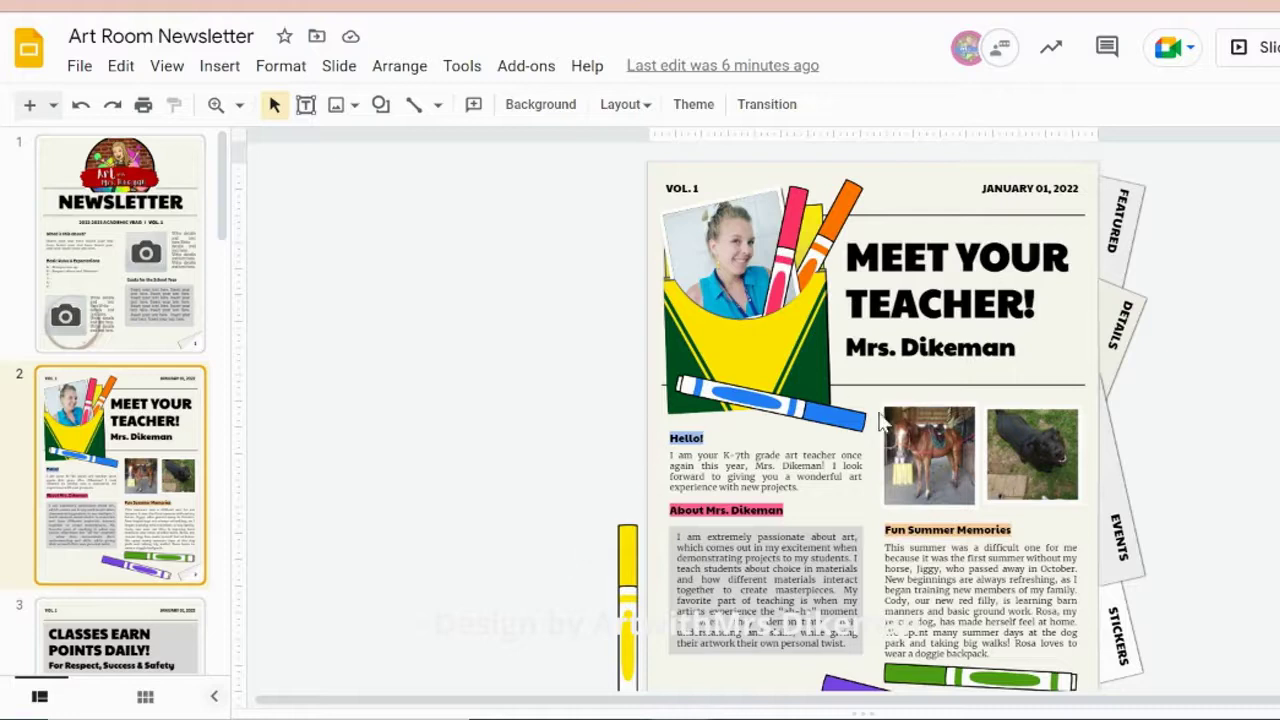
{"action": "scroll", "coordinate": [792, 621], "scroll_direction": "down", "scroll_amount": 1}
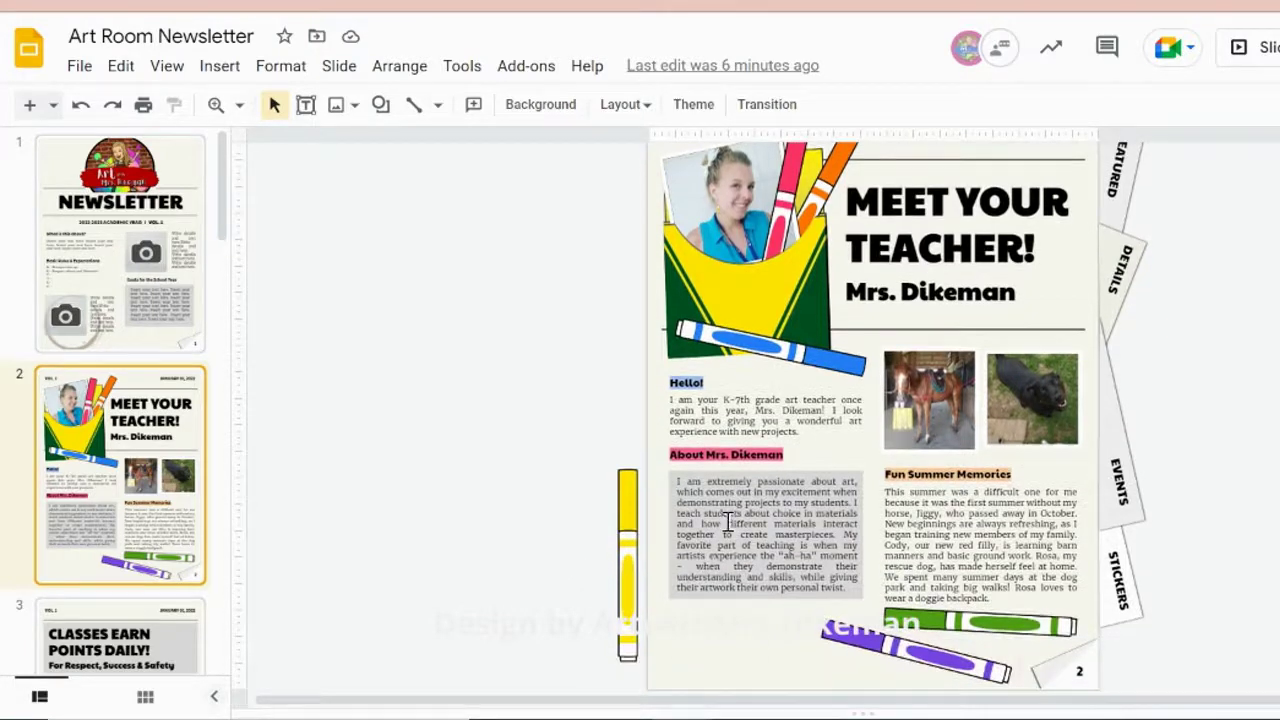
{"action": "left_click", "coordinate": [760, 455]}
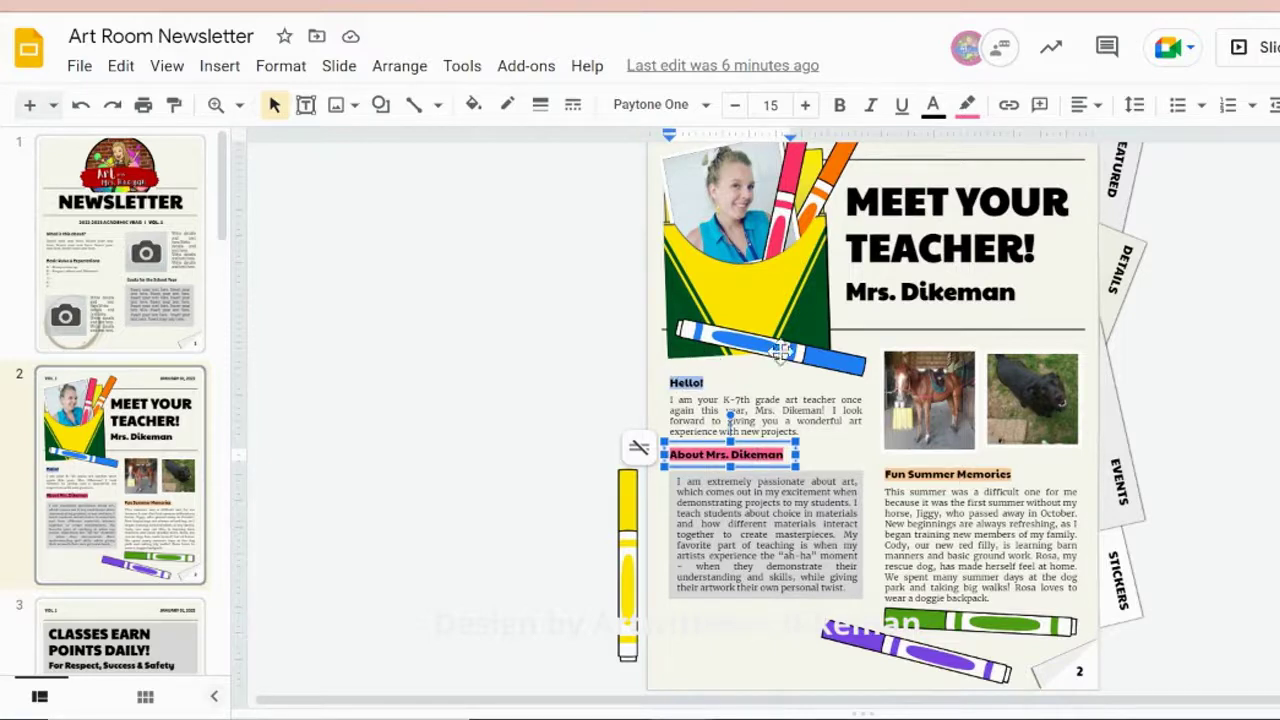
{"action": "left_click", "coordinate": [565, 510]}
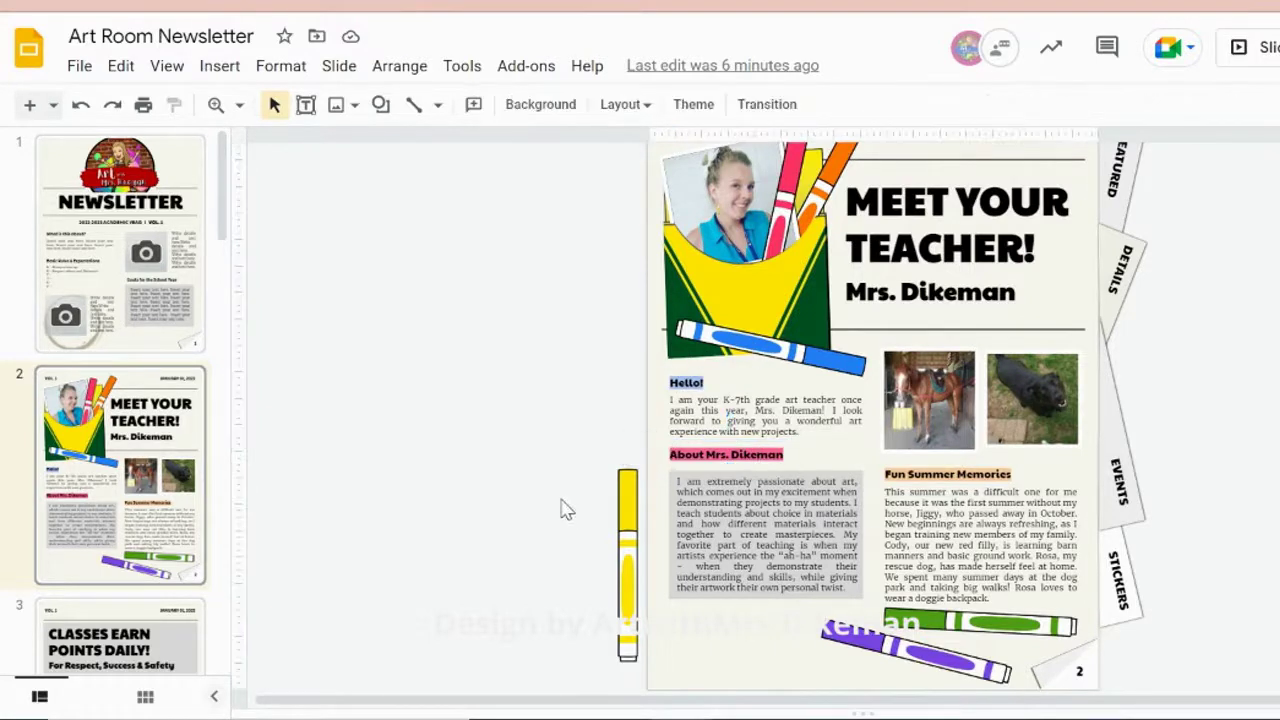
View the Classes Earn Points Daily, New Projects, New Classroom Space and Watercolor Gone Giant slides in the editable newsletter
{"action": "left_click", "coordinate": [195, 620]}
{"action": "scroll", "coordinate": [195, 620], "scroll_direction": "down", "scroll_amount": 2}
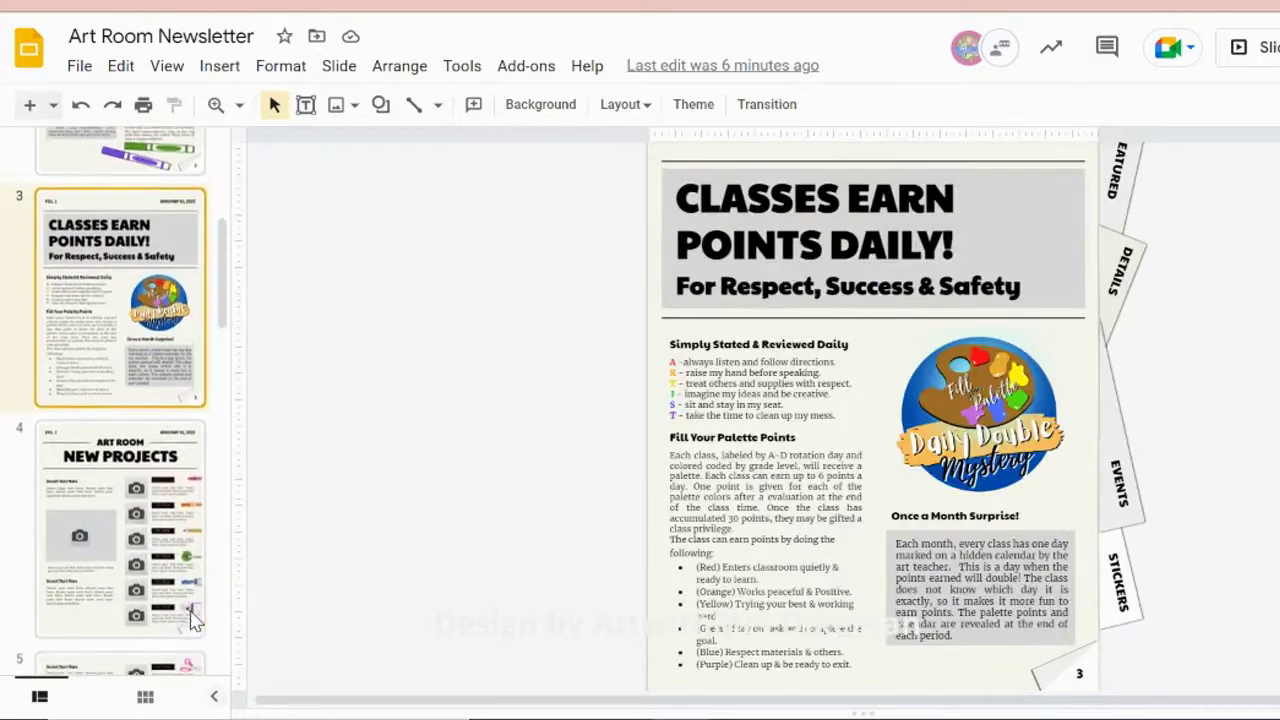
{"action": "left_click", "coordinate": [195, 620]}
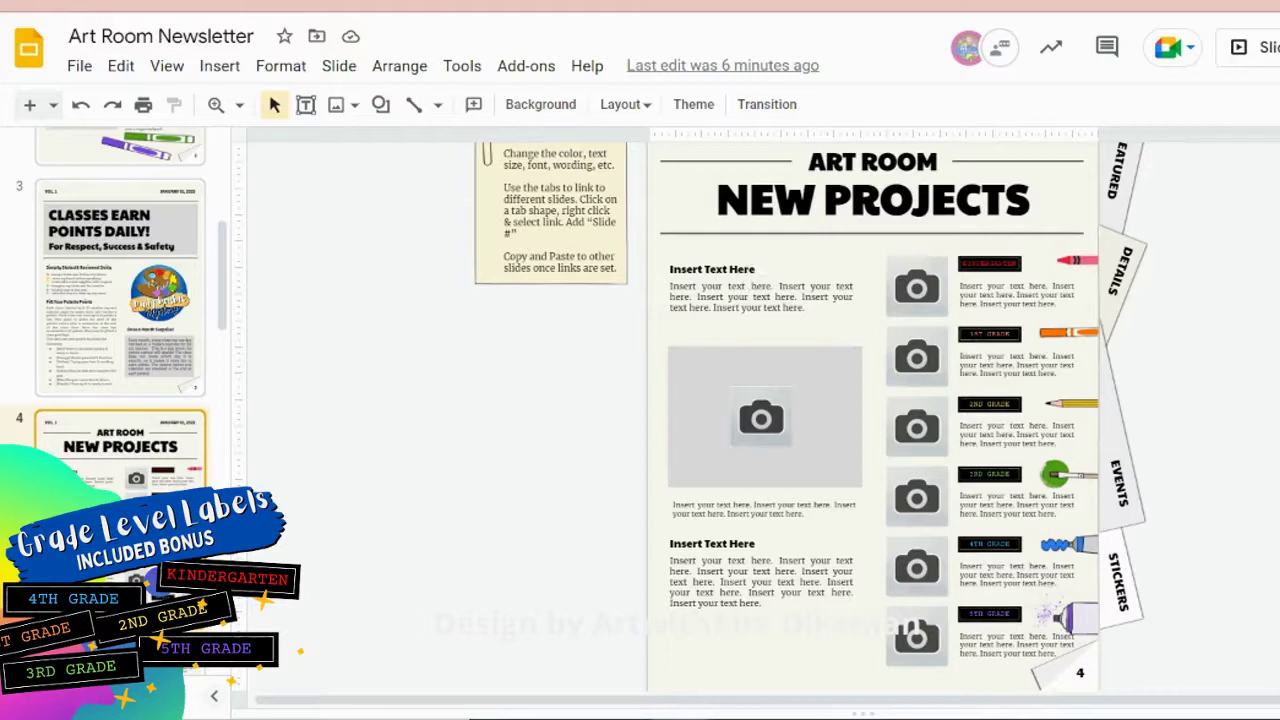
{"action": "key", "text": "Down"}
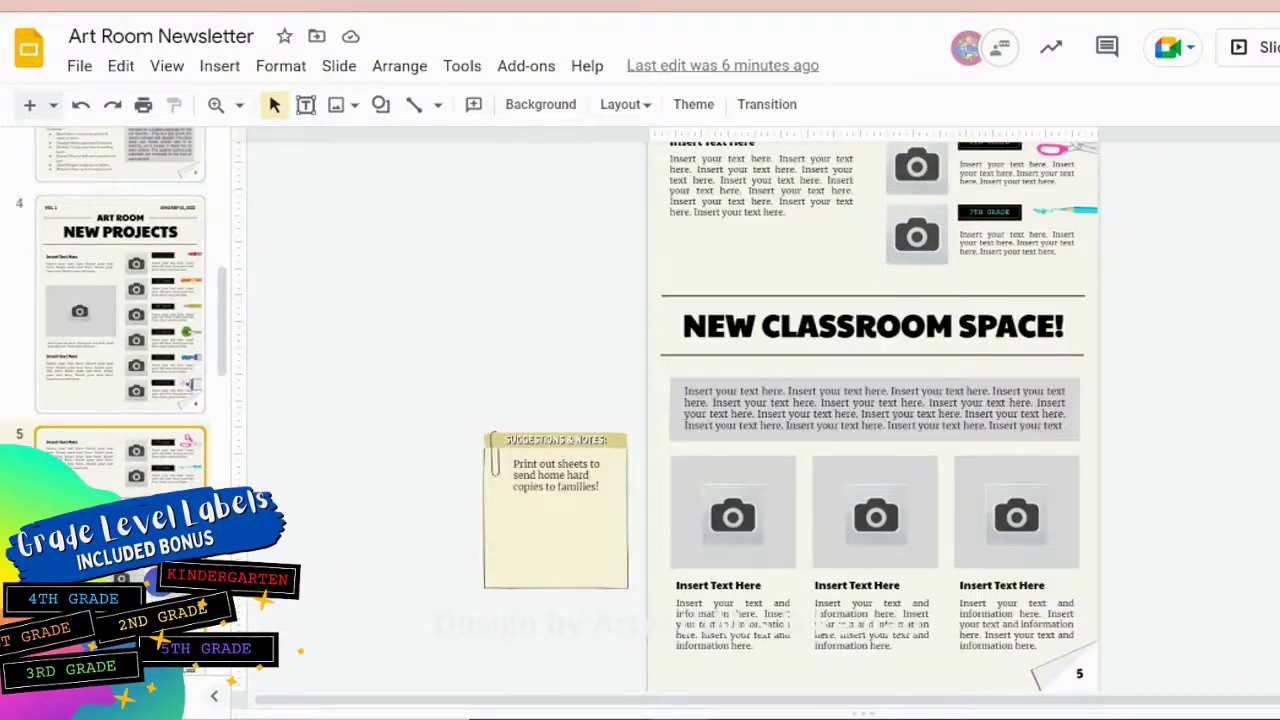
{"action": "scroll", "coordinate": [115, 478], "scroll_direction": "down", "scroll_amount": 5}
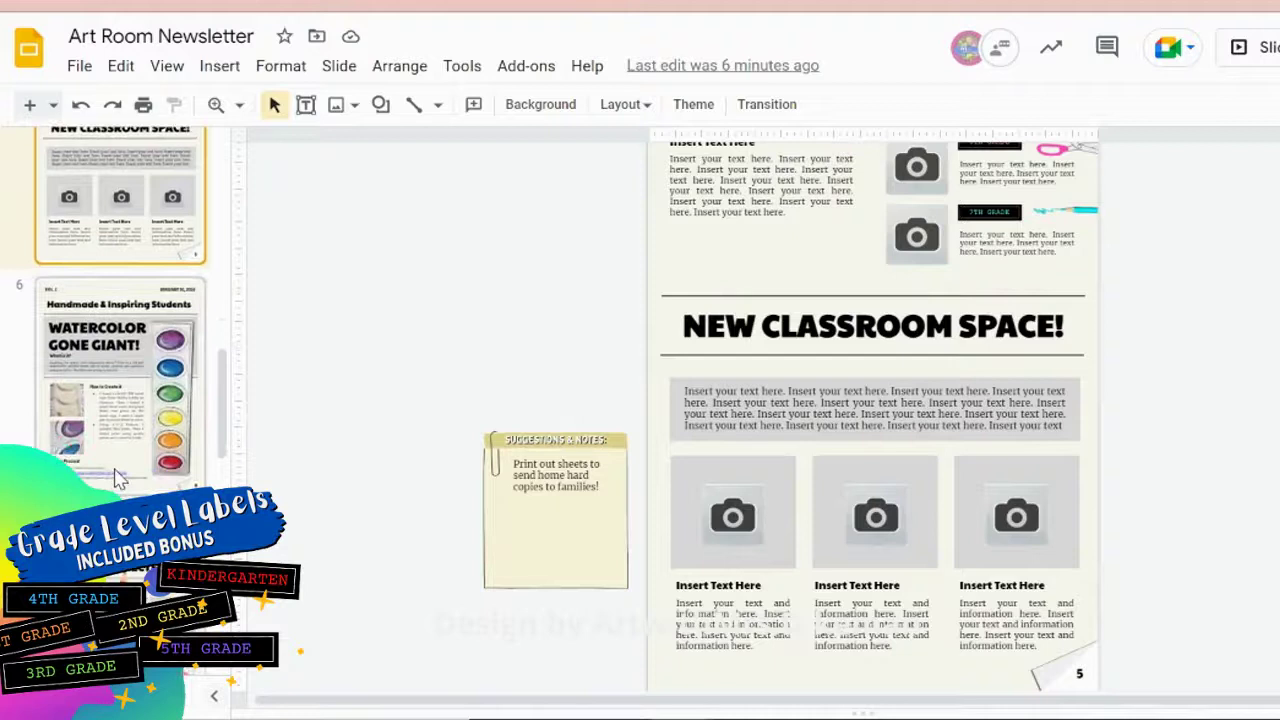
{"action": "left_click", "coordinate": [115, 478]}
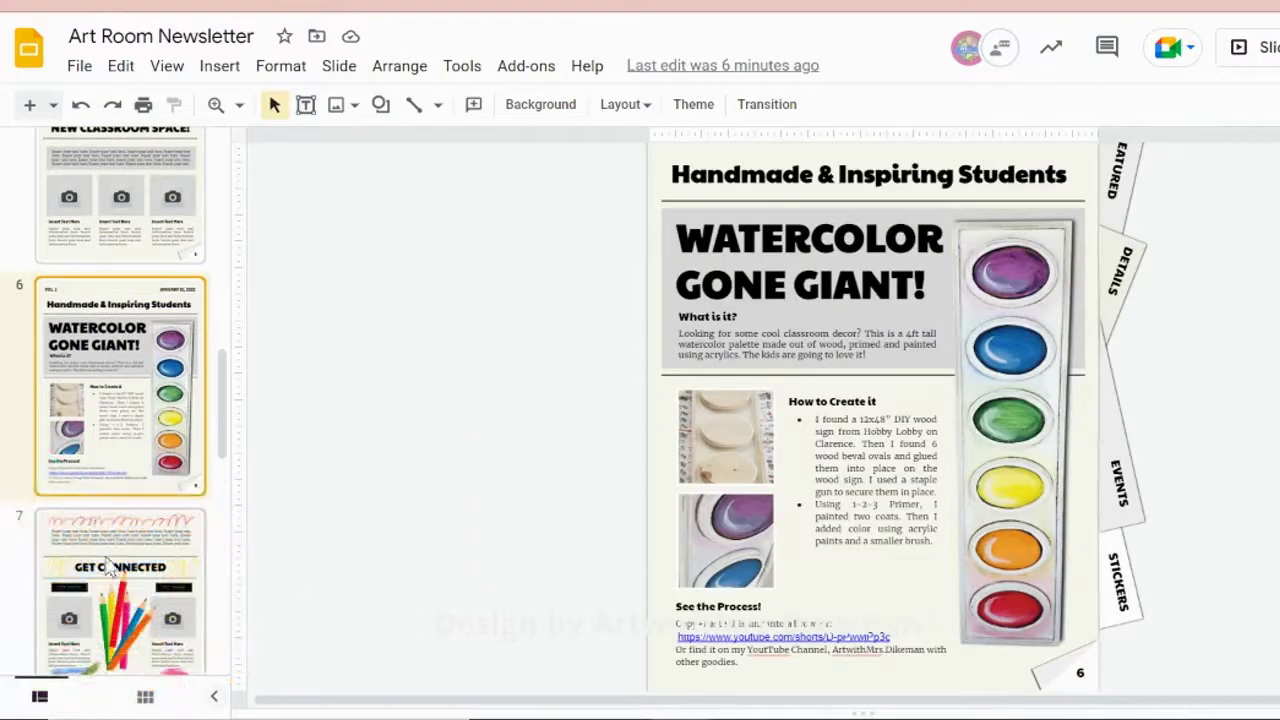
View the Get Connected and More Artsy Details slides with the extra artwork placed beside their pages
{"action": "left_click", "coordinate": [108, 570]}
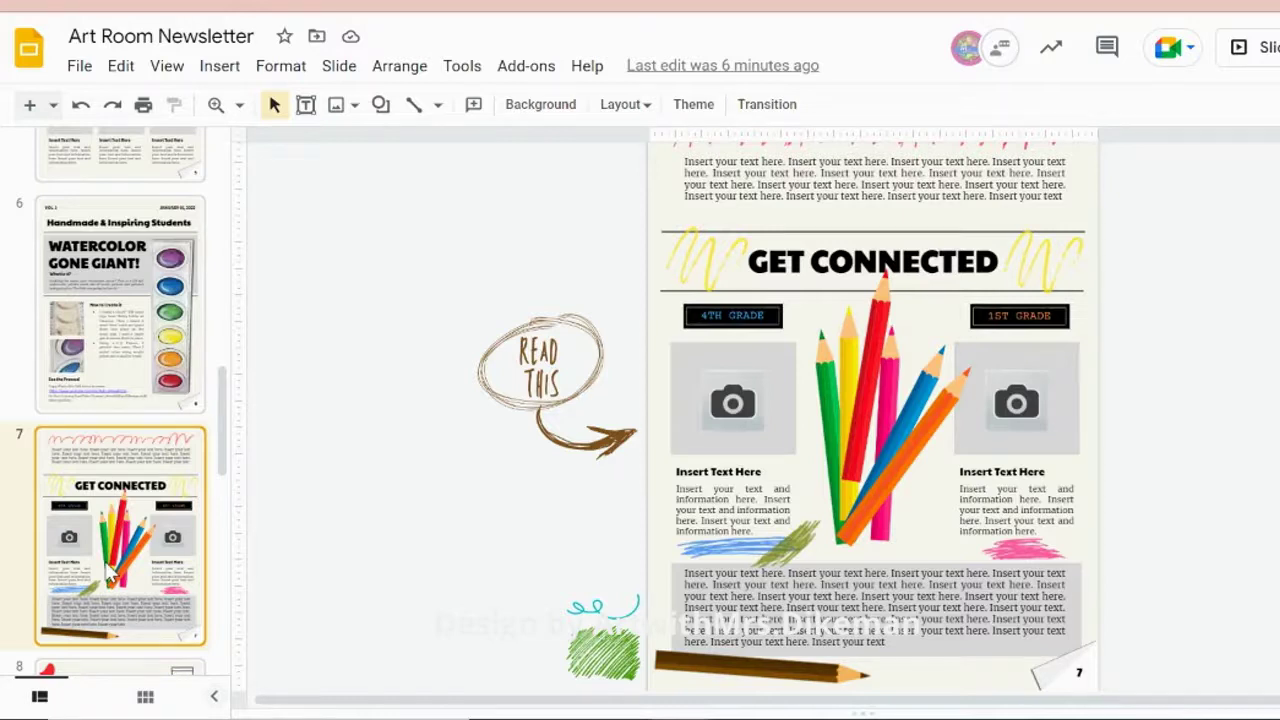
{"action": "scroll", "coordinate": [110, 570], "scroll_direction": "down", "scroll_amount": 3}
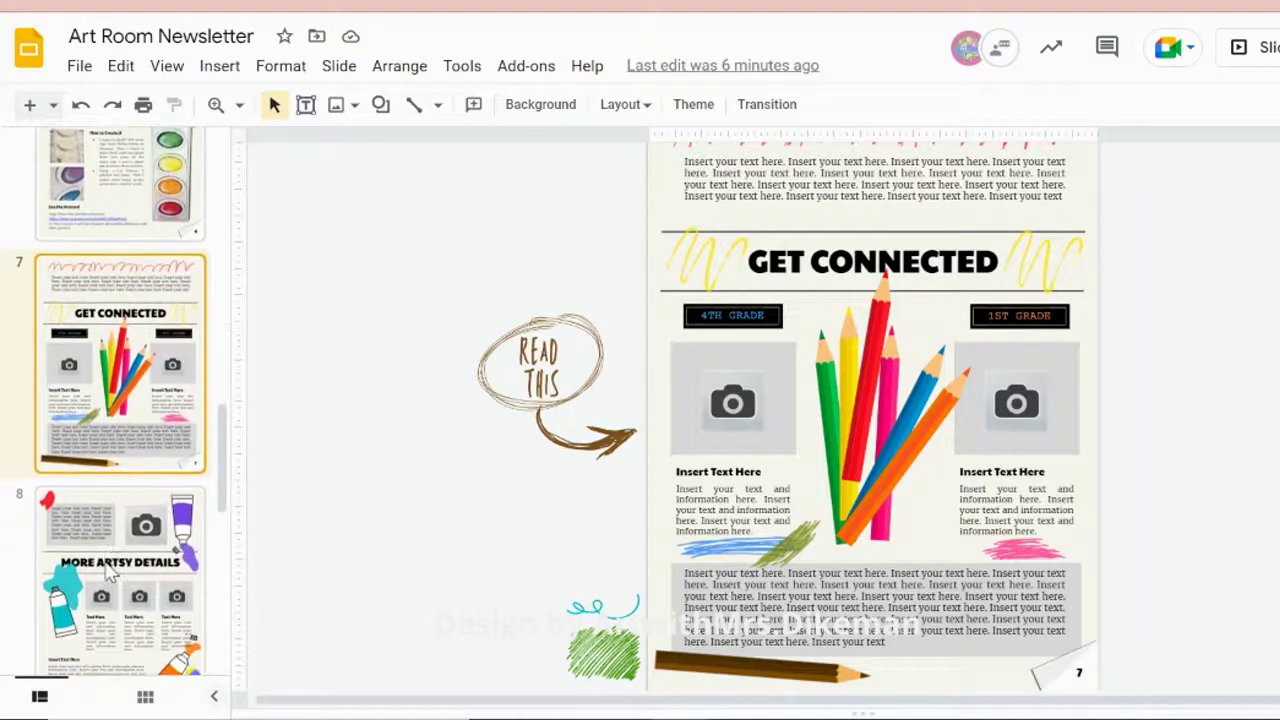
{"action": "left_click", "coordinate": [110, 570]}
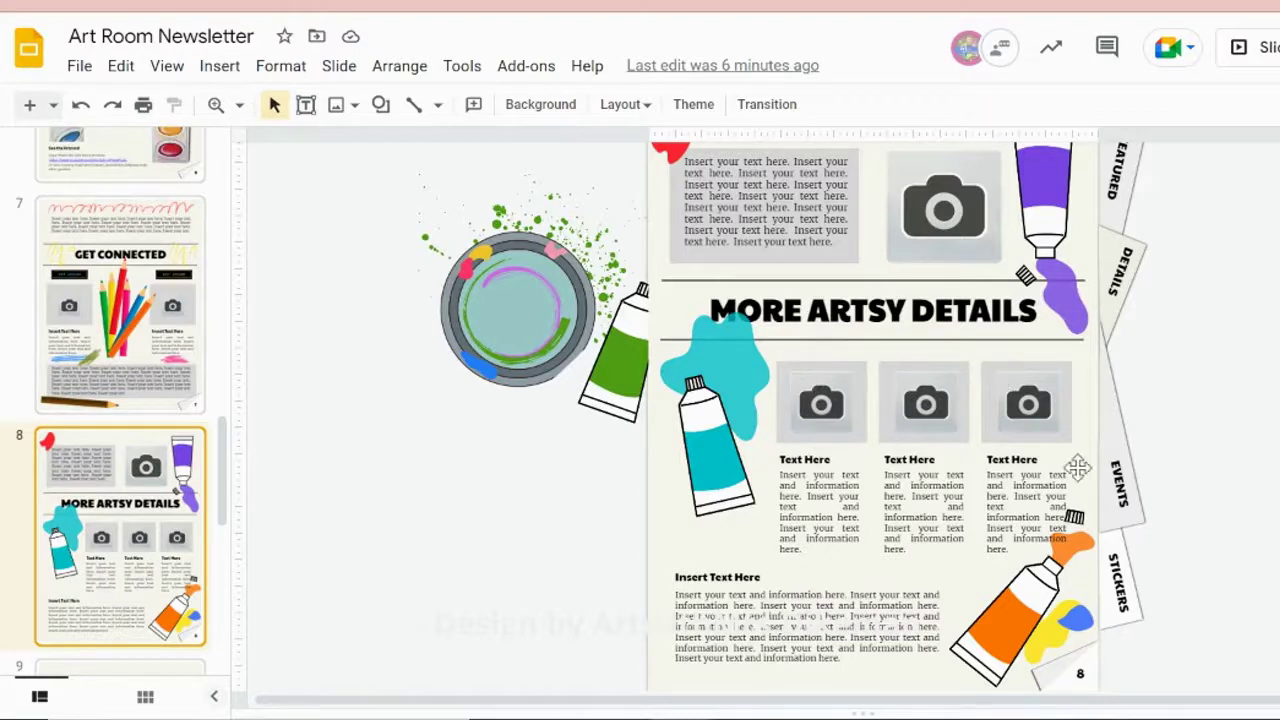
{"action": "scroll", "coordinate": [100, 597], "scroll_direction": "down", "scroll_amount": 3}
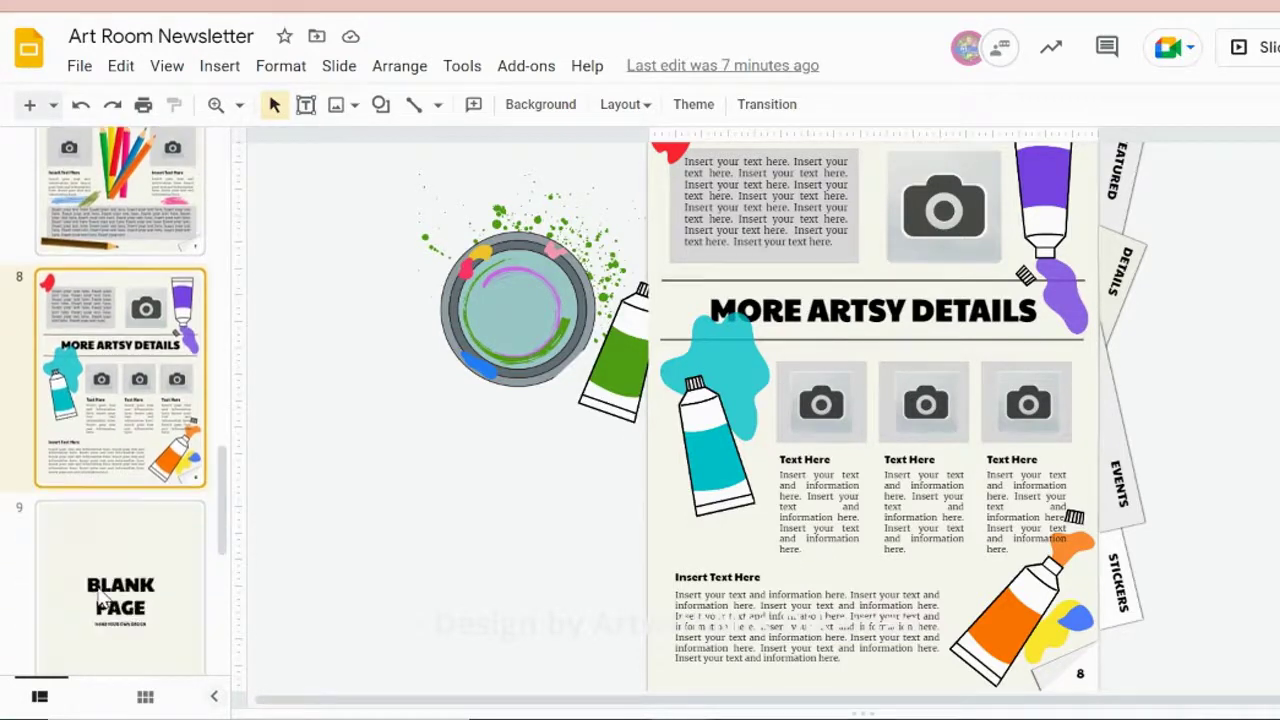
{"action": "scroll", "coordinate": [100, 597], "scroll_direction": "down", "scroll_amount": 3}
Return to the newsletter cover on slide 1 and look over its layout
{"action": "scroll", "coordinate": [100, 597], "scroll_direction": "up", "scroll_amount": 12}
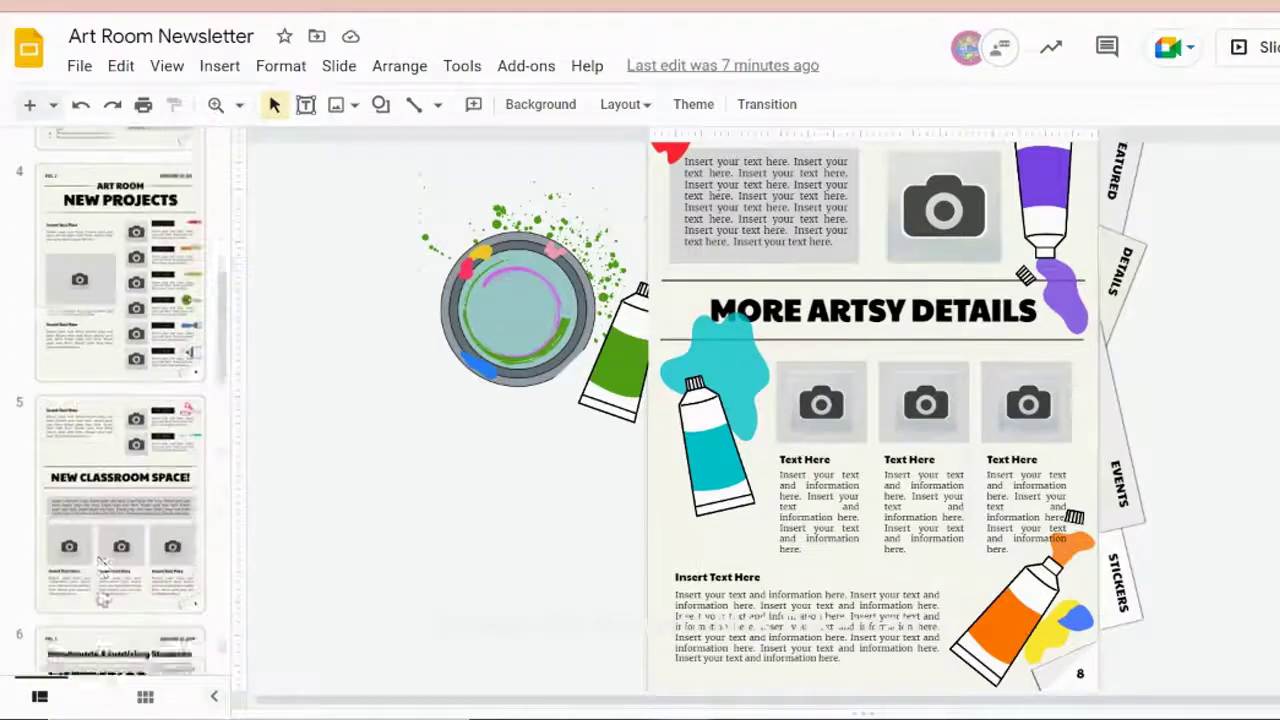
{"action": "scroll", "coordinate": [100, 597], "scroll_direction": "up", "scroll_amount": 5}
{"action": "left_click", "coordinate": [108, 302]}
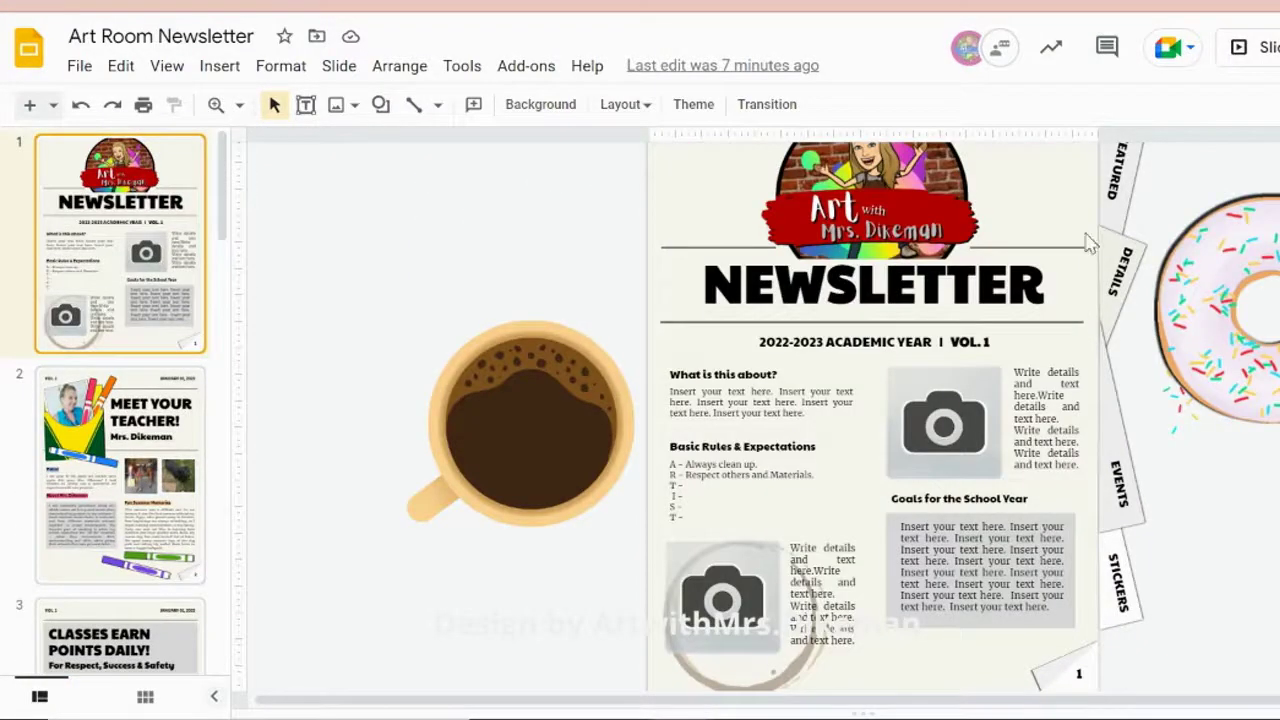
{"action": "scroll", "coordinate": [896, 171], "scroll_direction": "up", "scroll_amount": 1}
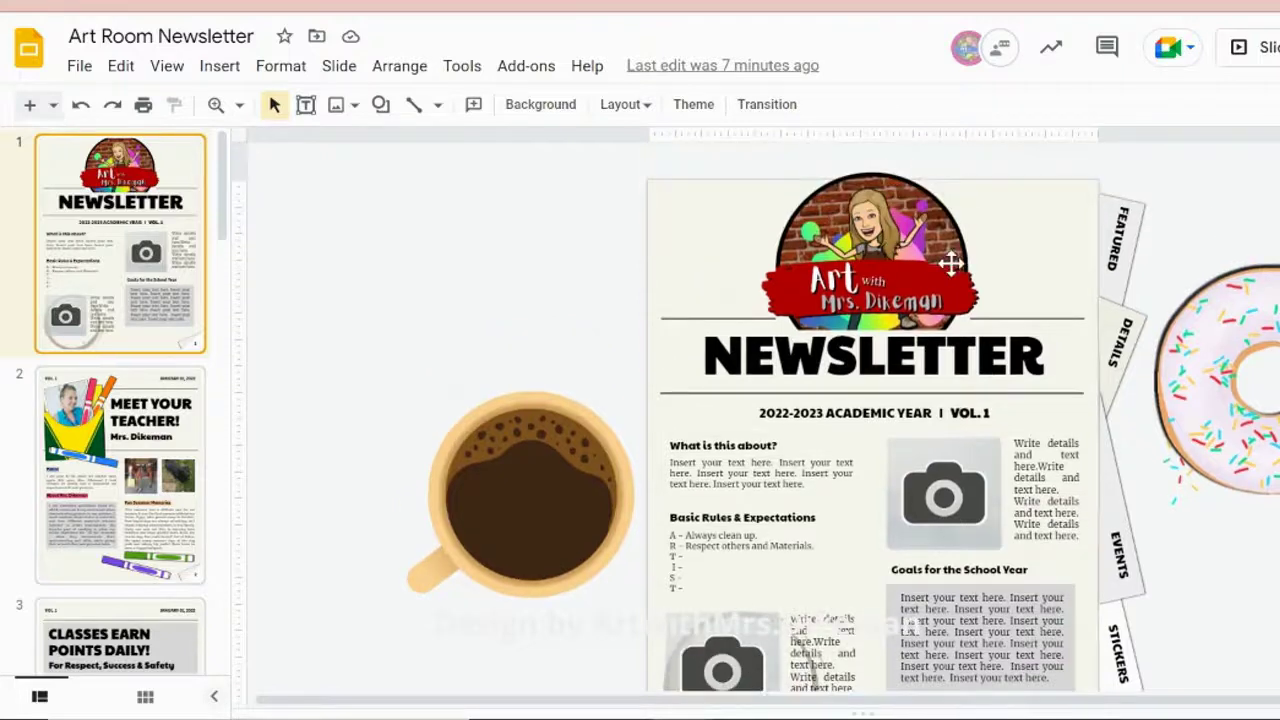
{"action": "scroll", "coordinate": [941, 356], "scroll_direction": "down", "scroll_amount": 1}
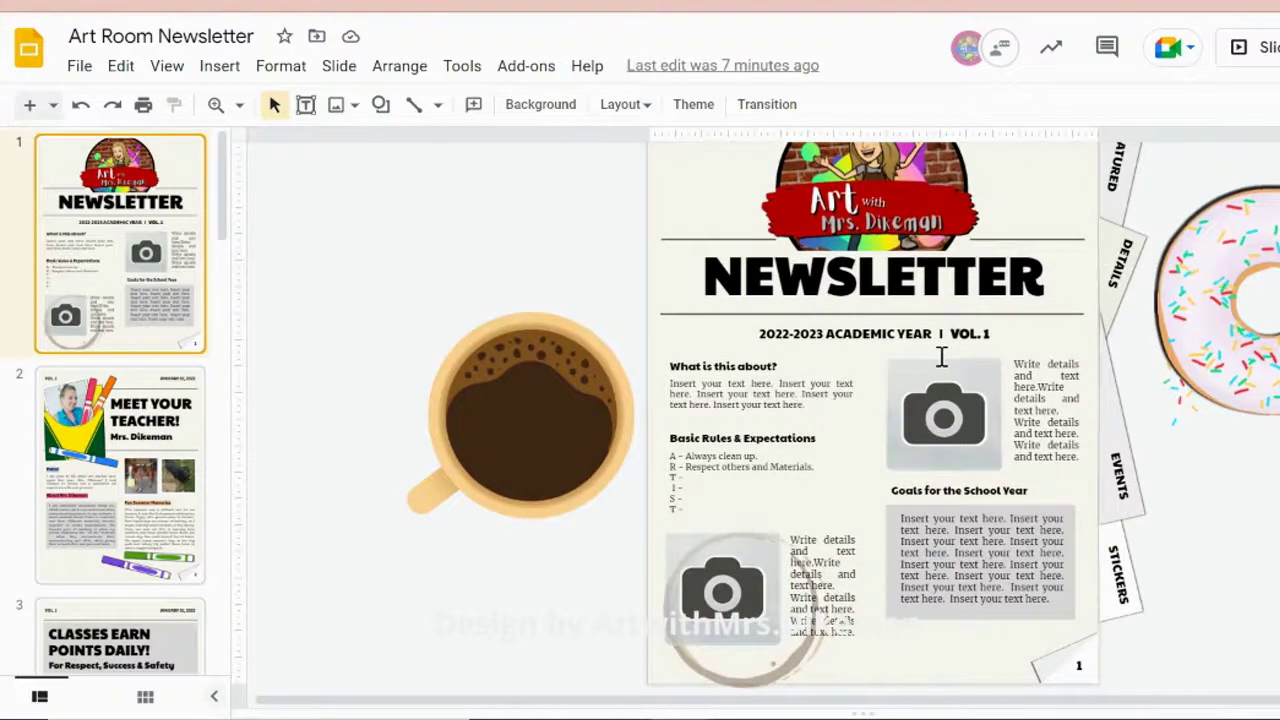